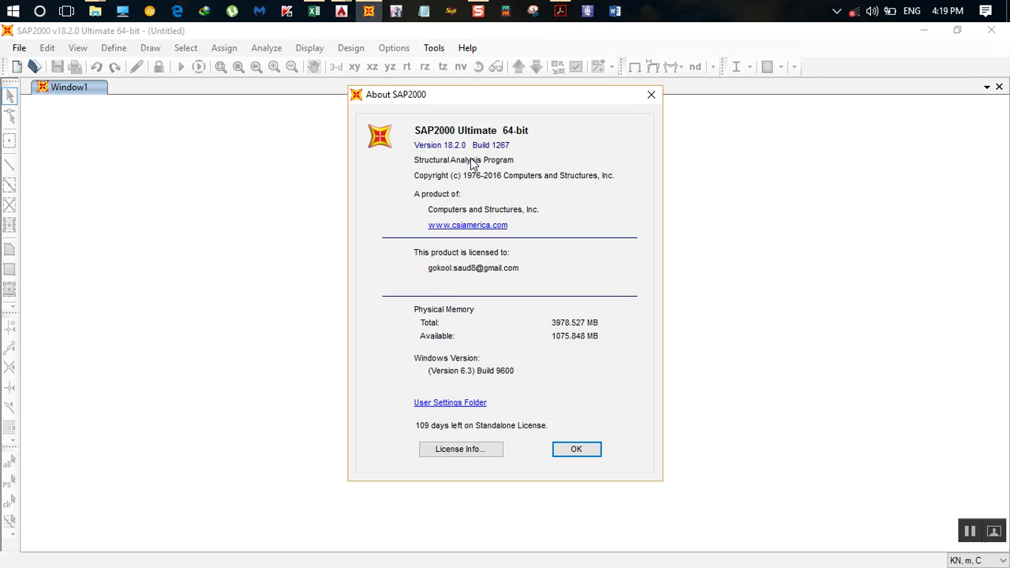
- Close the About window, switch to Drawing2.dwg in AutoCAD and examine the beam's supports, span and point load
click(651, 95)
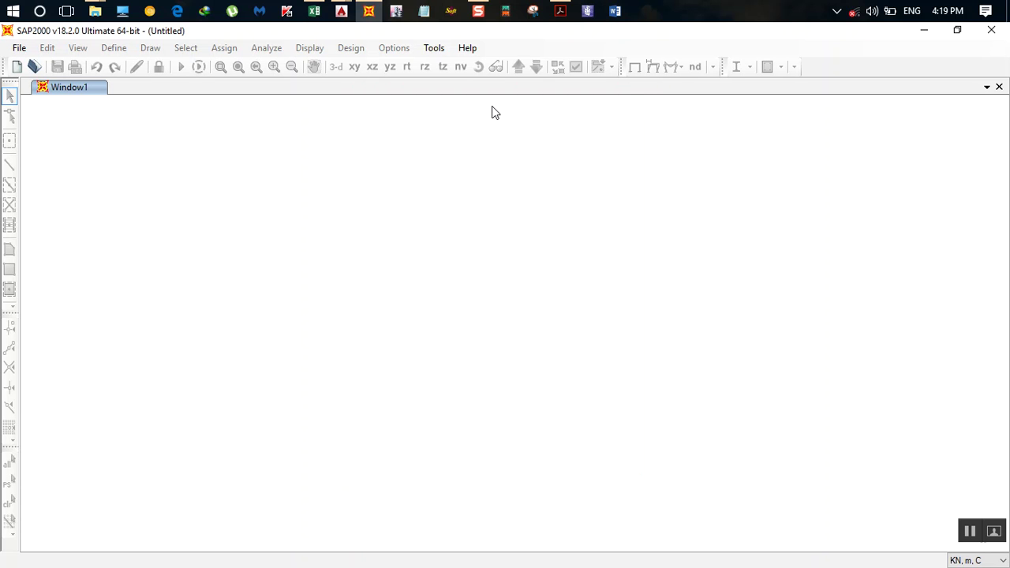
click(922, 31)
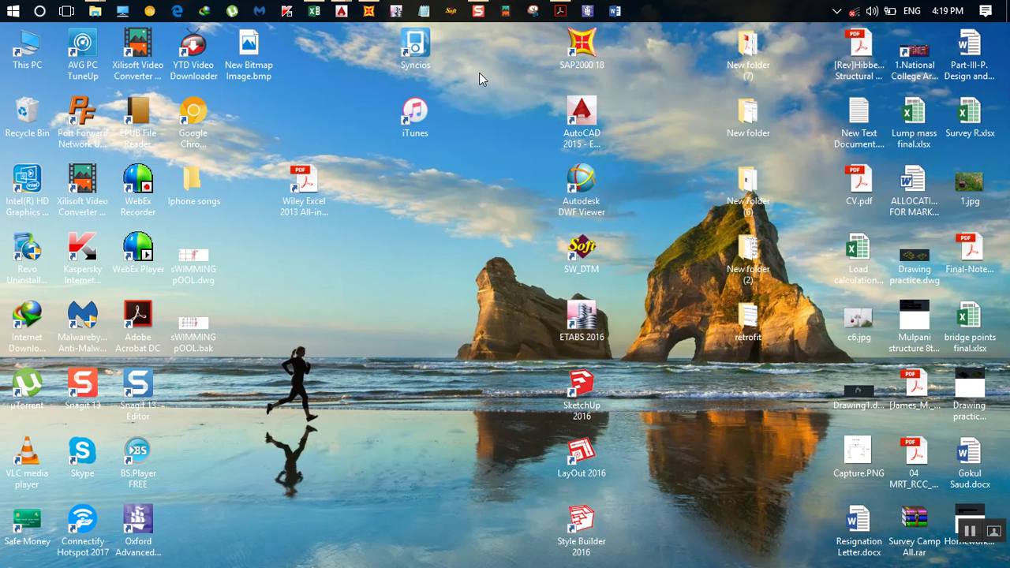
mouse_move(341, 11)
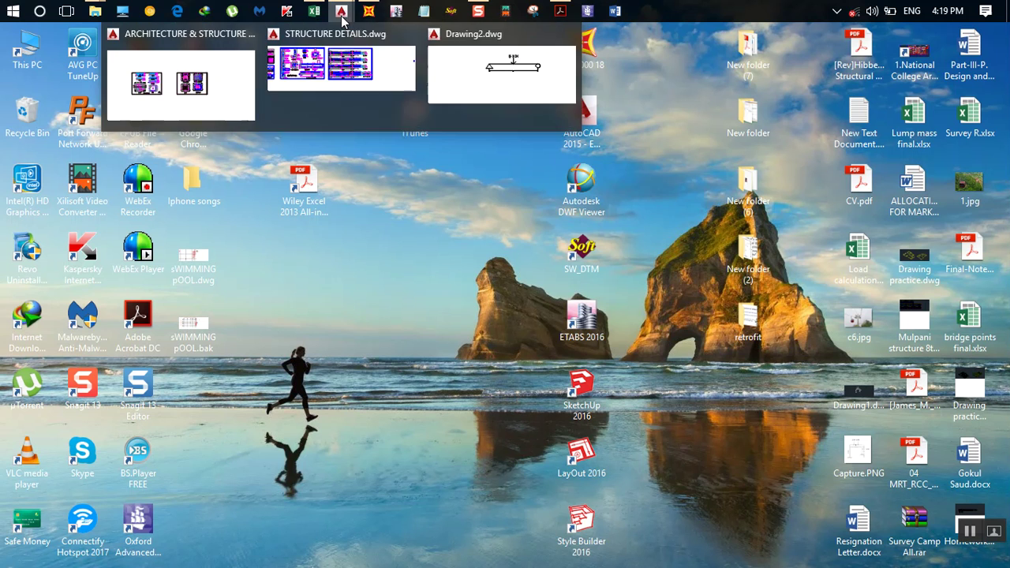
click(491, 90)
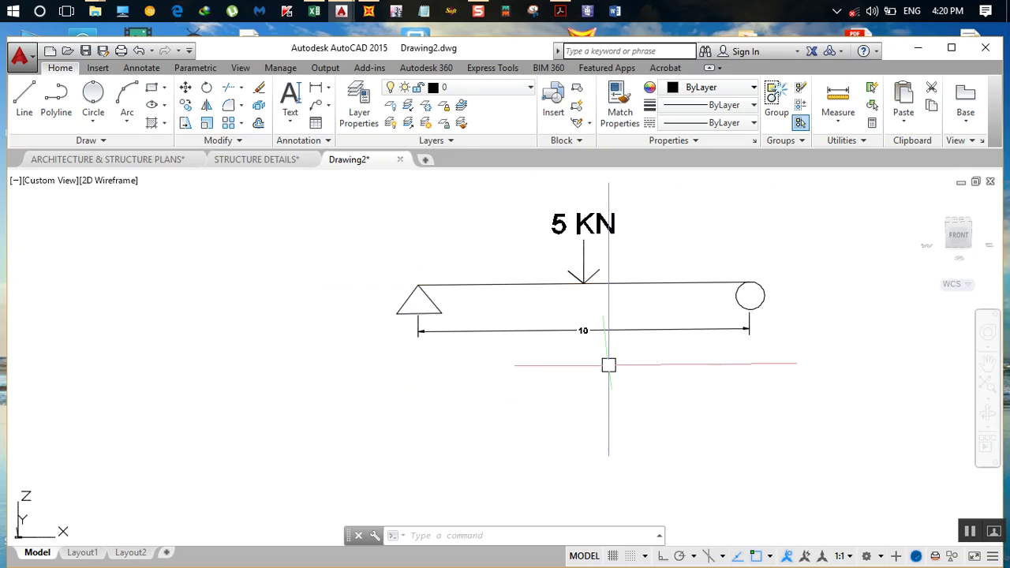
middle_drag(571, 360, 458, 372)
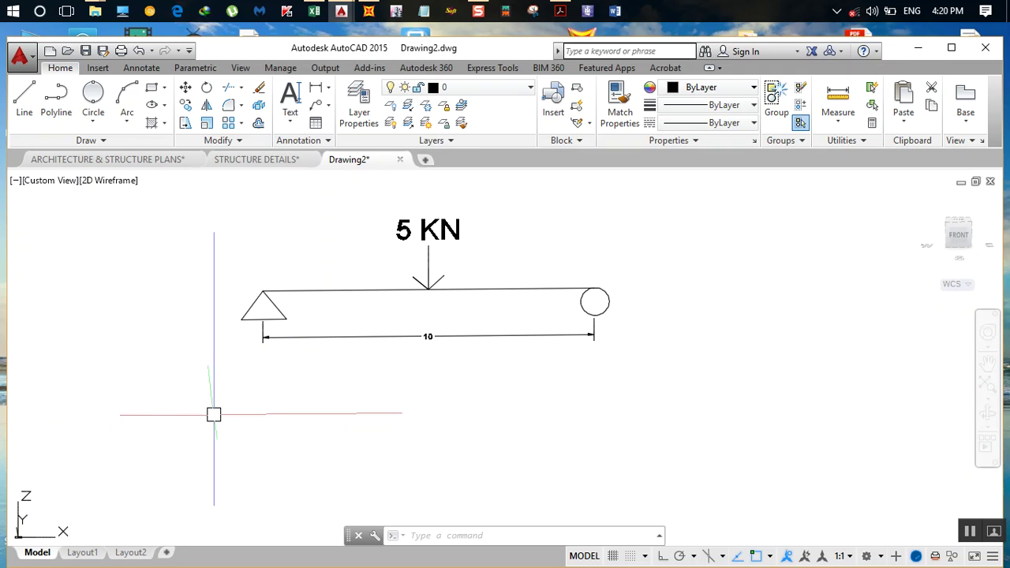
middle_drag(213, 413, 317, 361)
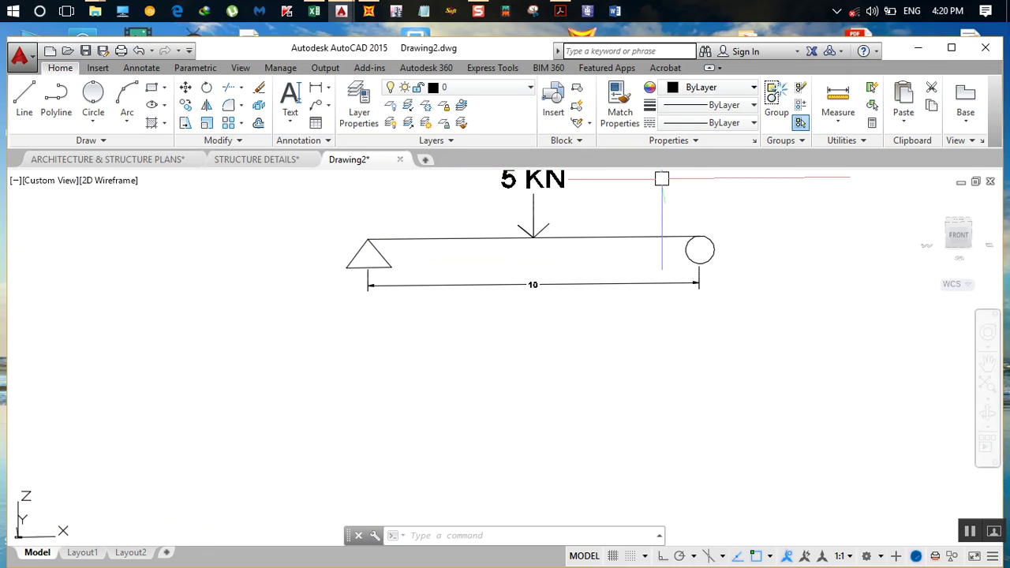
click(922, 52)
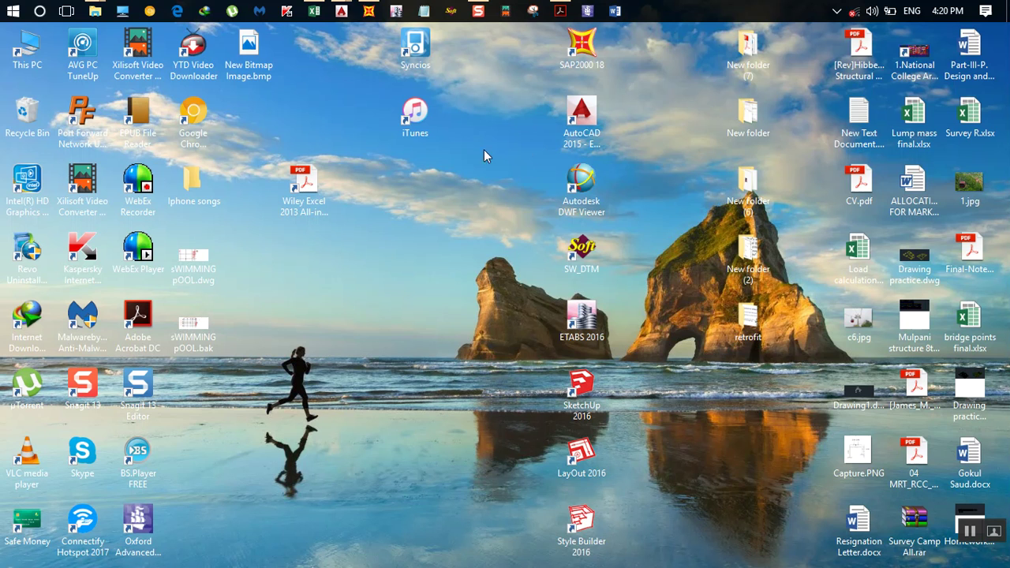
- Switch to SAP2000 and create a Grid Only model in KN, m, C units, accepting the default Cartesian grid values
click(368, 11)
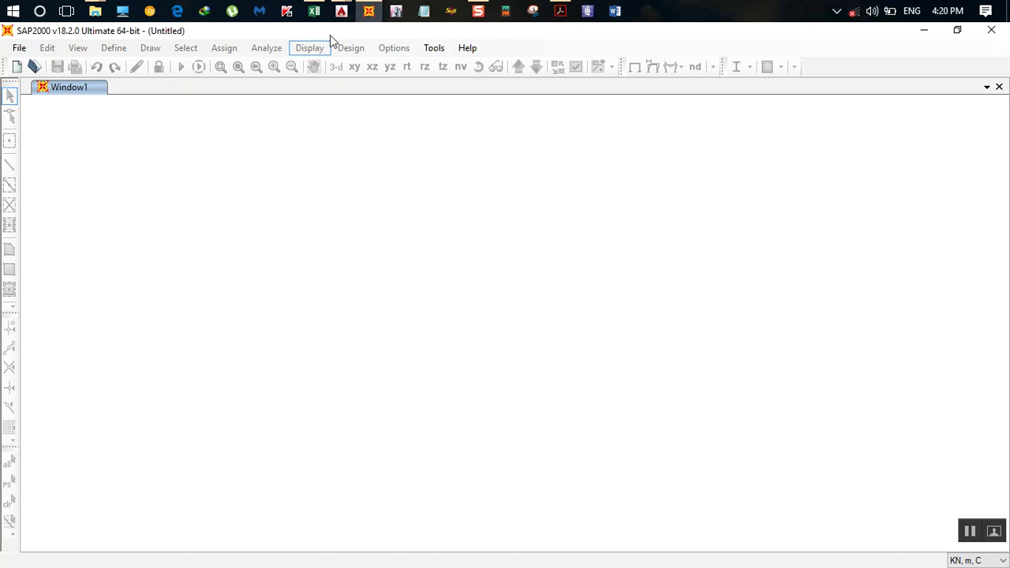
click(20, 49)
click(49, 68)
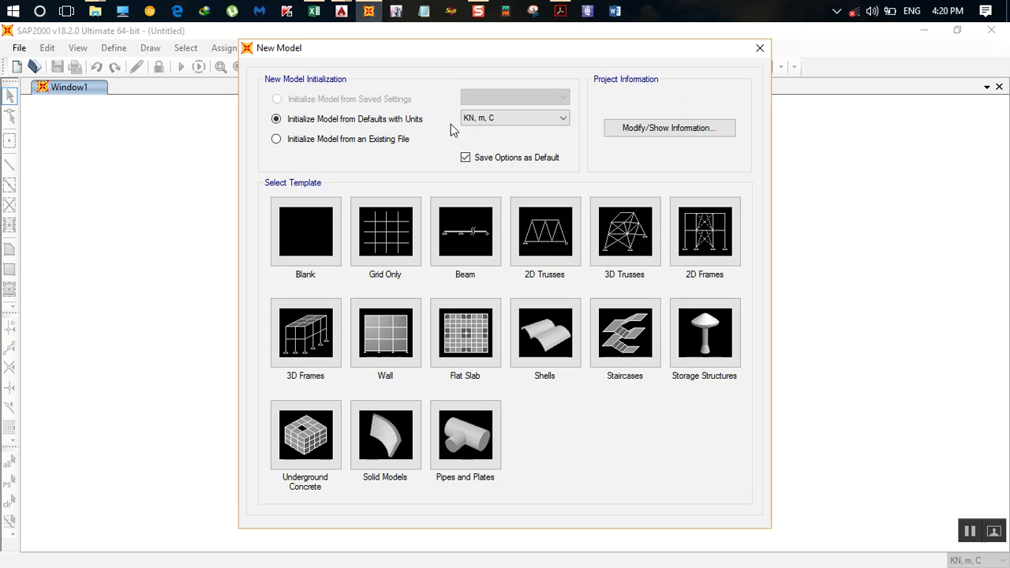
click(504, 120)
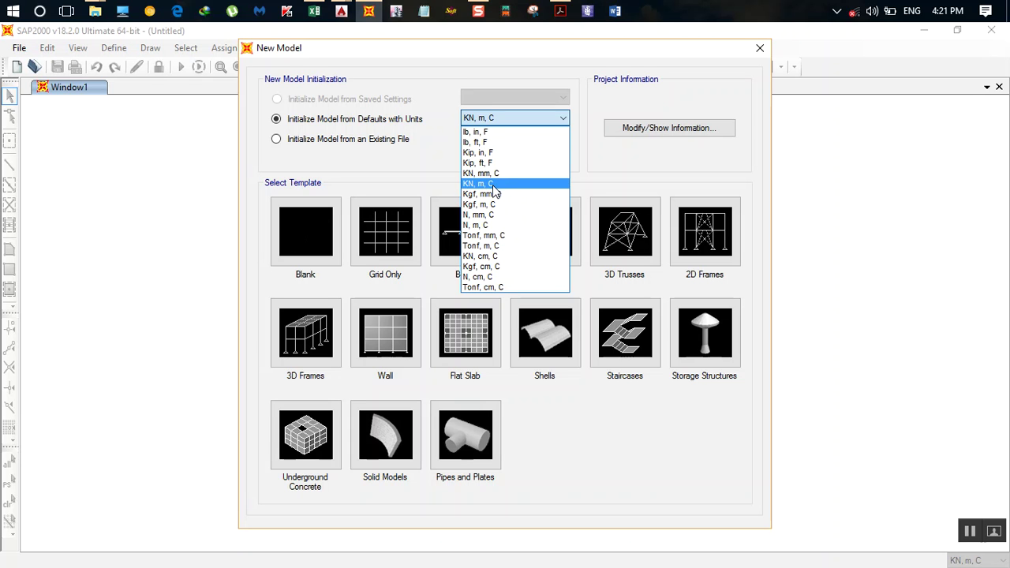
click(528, 116)
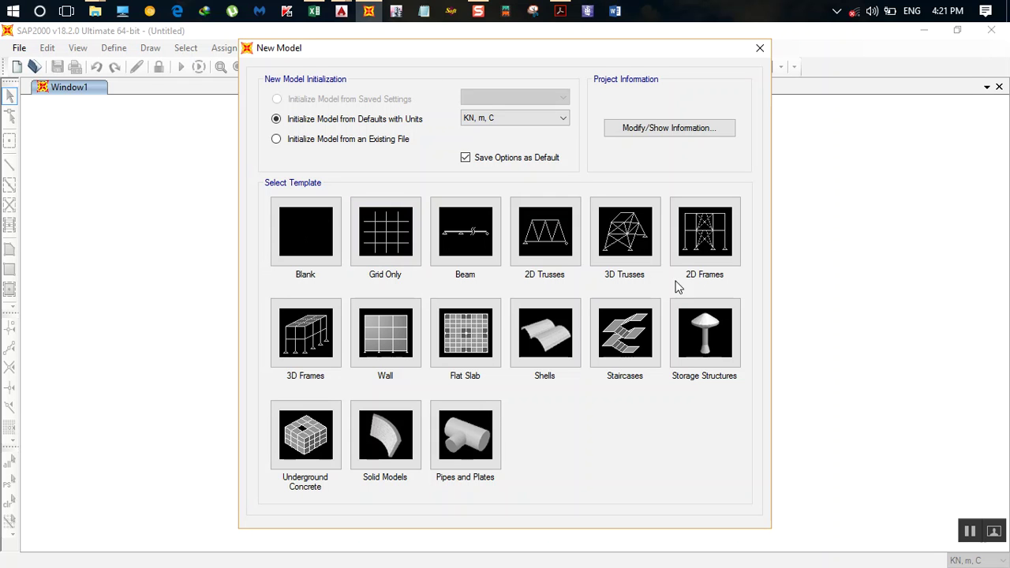
click(386, 247)
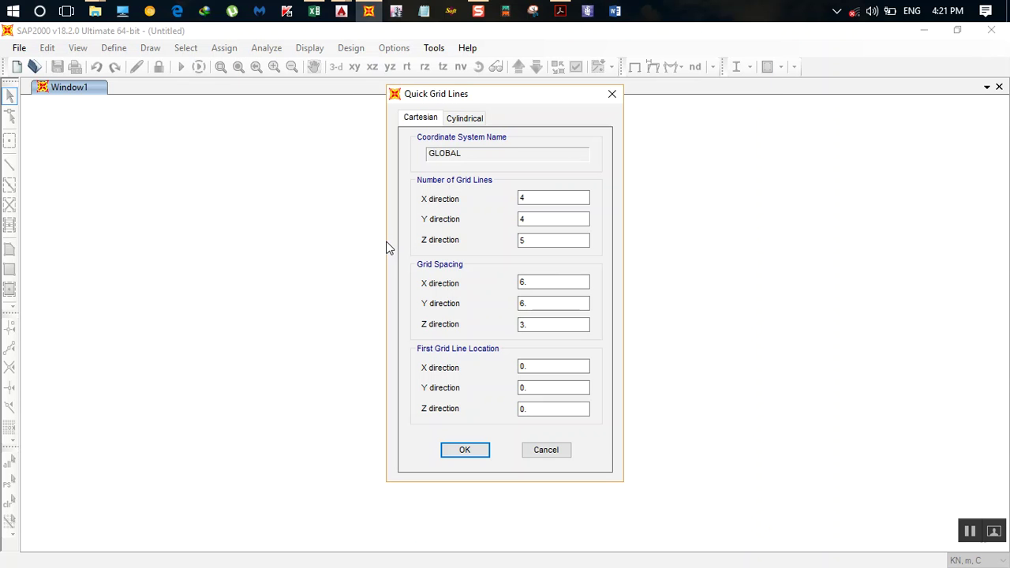
drag(514, 102, 482, 126)
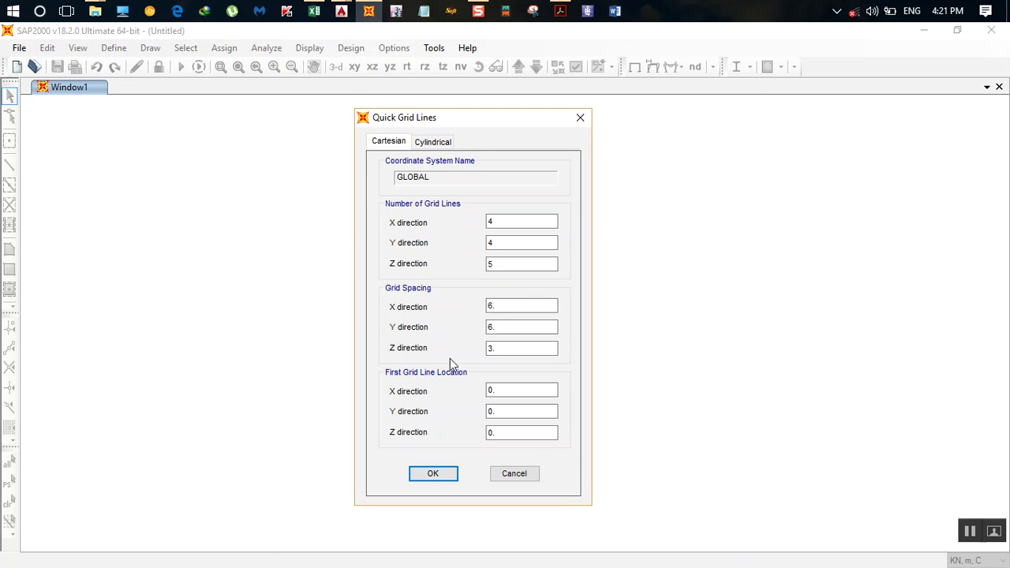
click(434, 475)
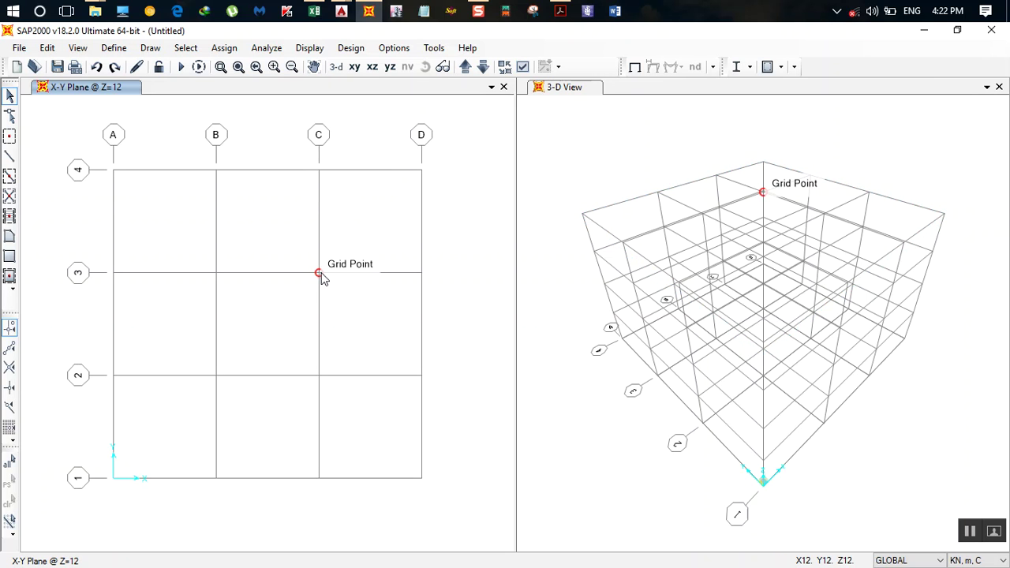
- Open the GLOBAL grid system data for editing and switch to the beam drawing Drawing2.dwg in AutoCAD
double_click(319, 178)
drag(483, 36, 405, 48)
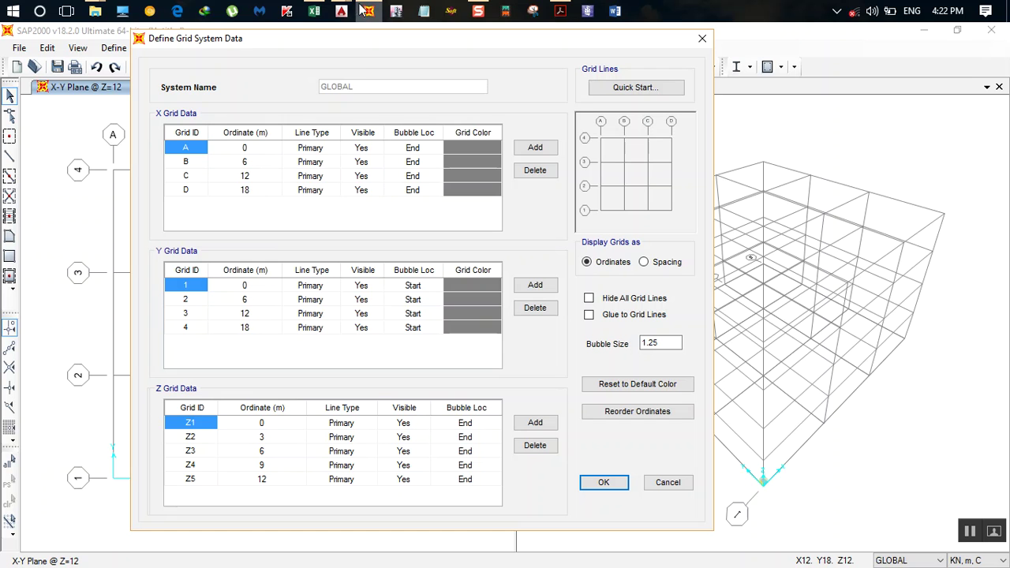
mouse_move(344, 10)
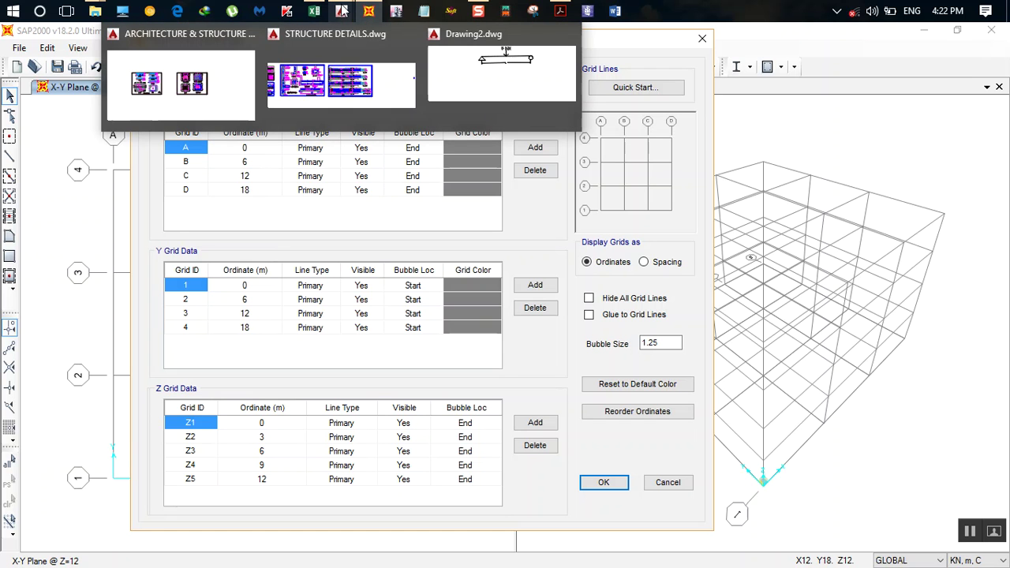
click(482, 71)
mouse_move(528, 284)
middle_down()
mouse_move(537, 313)
mouse_move(488, 359)
middle_up()
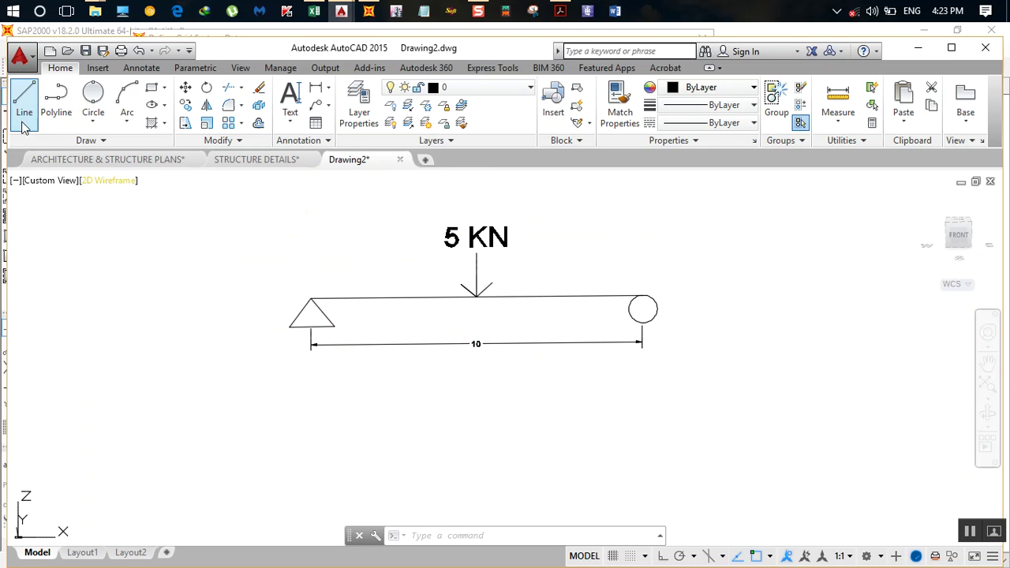
- Turn on ortho mode and draw a vertical line through the beam's pinned support, extending above and below the beam
click(24, 98)
click(312, 300)
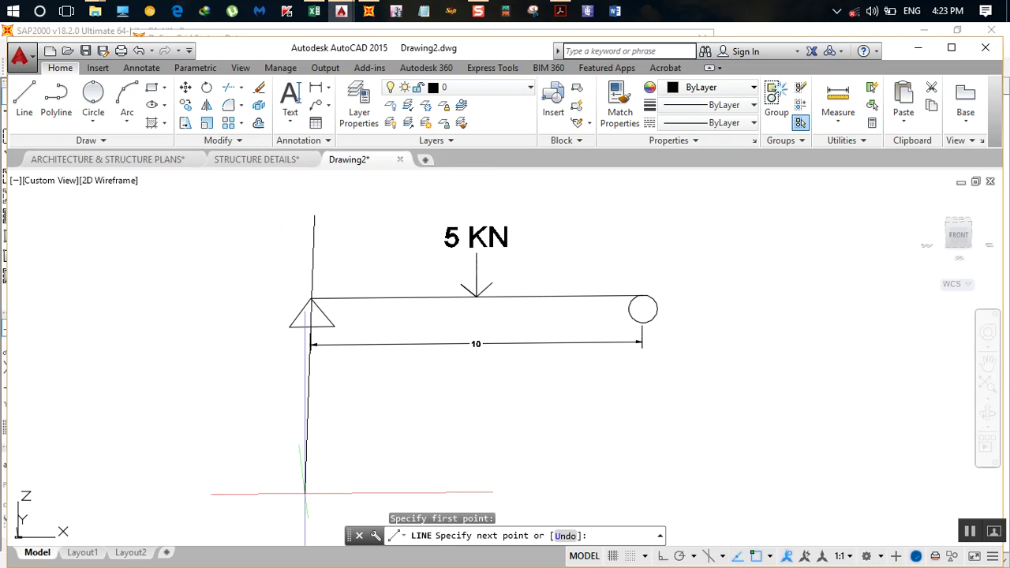
click(663, 557)
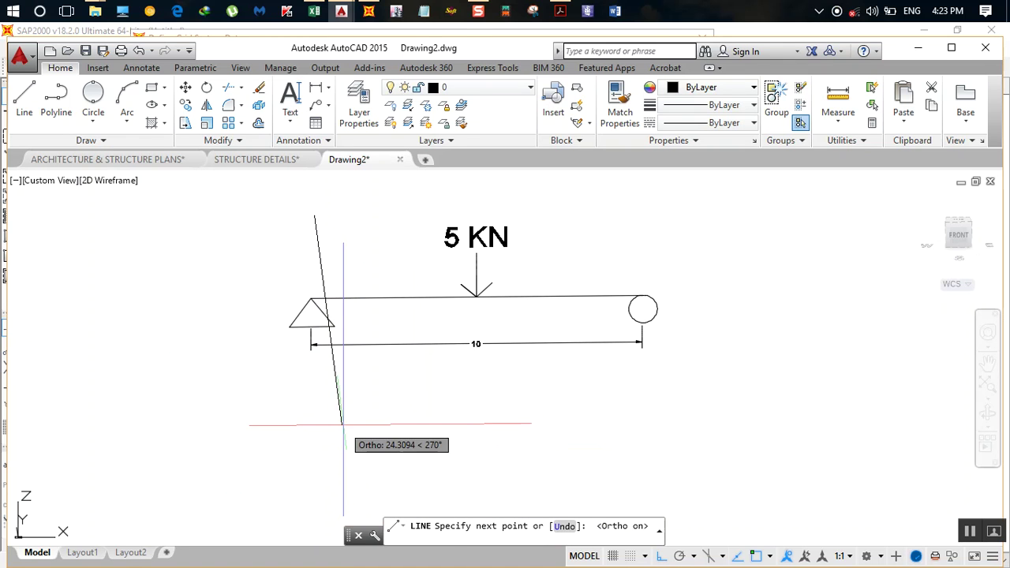
key(Escape)
click(25, 100)
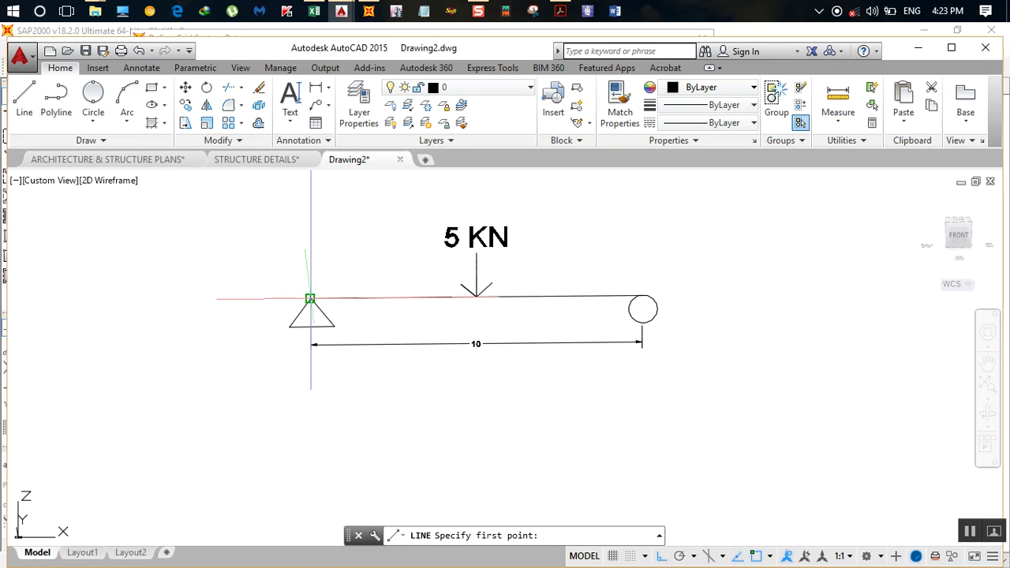
click(311, 299)
click(318, 170)
click(311, 299)
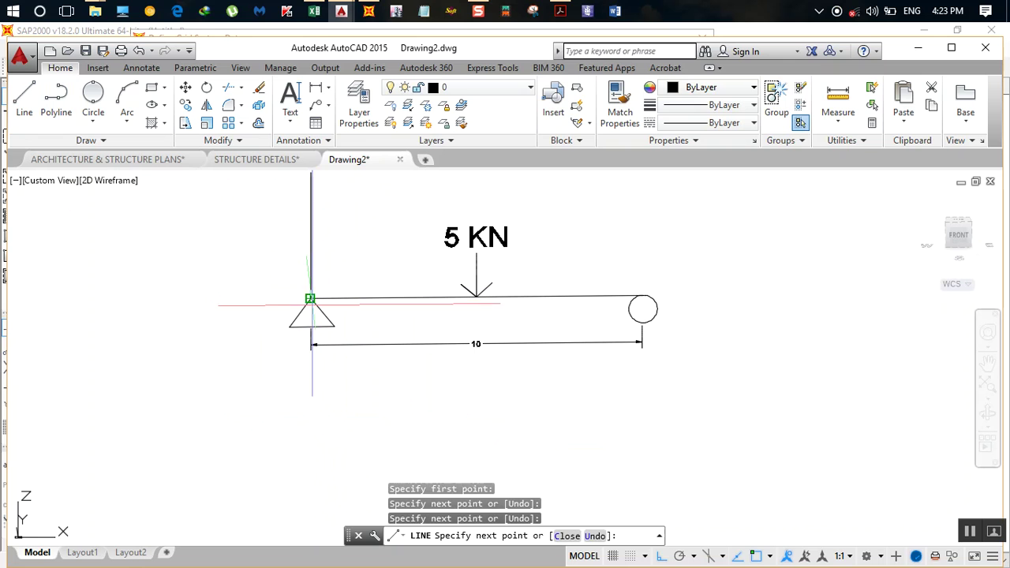
click(309, 517)
key(Return)
- Draw a vertical line from the beam's midspan up through the 5 KN load
key(Return)
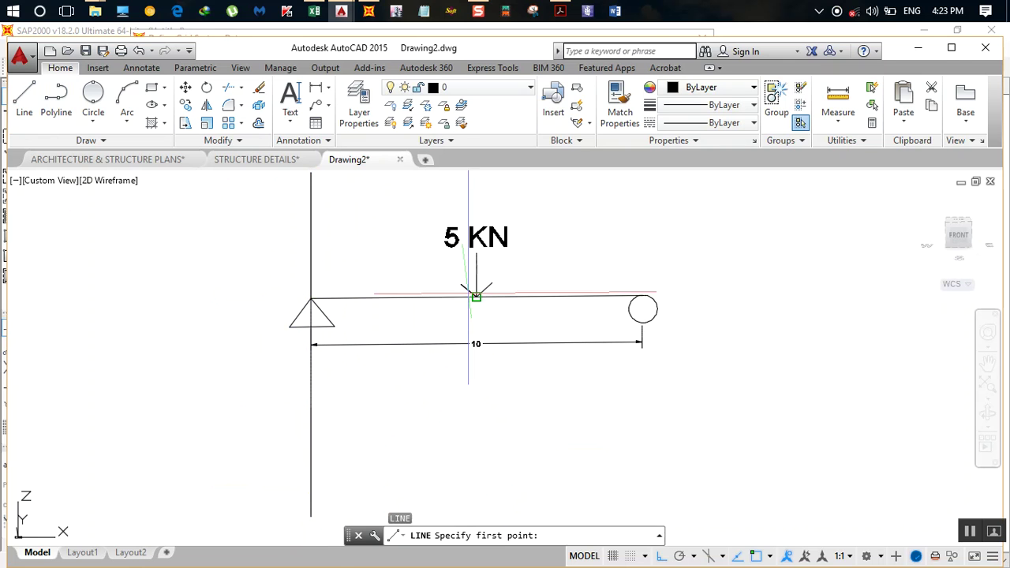
click(476, 297)
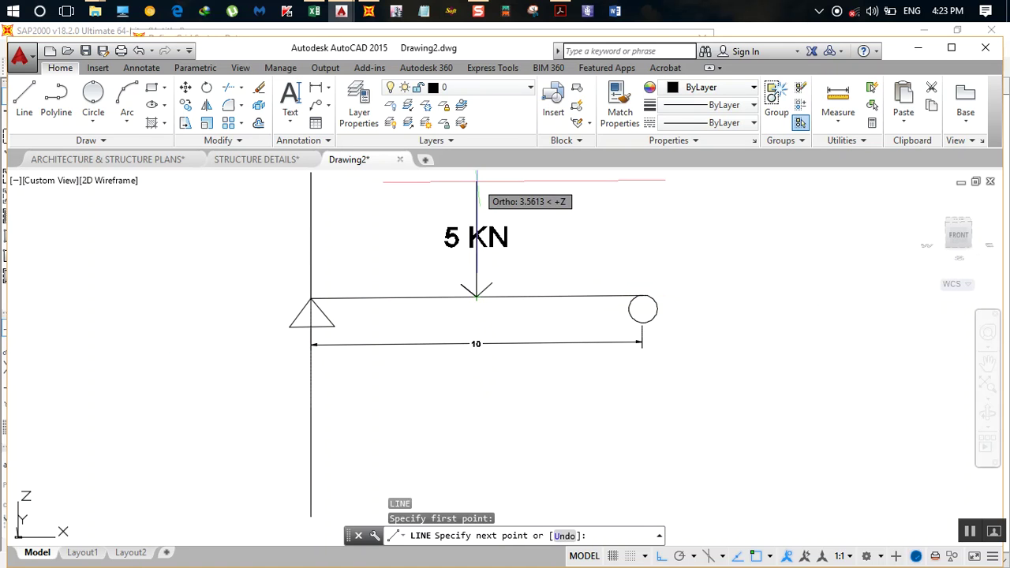
click(476, 172)
click(476, 297)
key(Return)
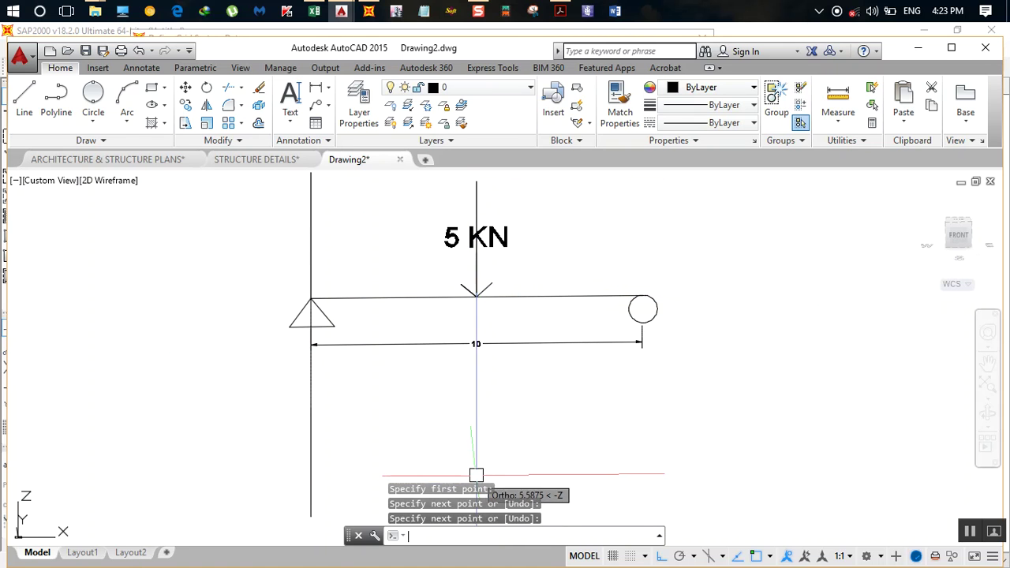
- Draw a vertical line through the beam's roller support, extending above and below the beam
key(Return)
click(636, 288)
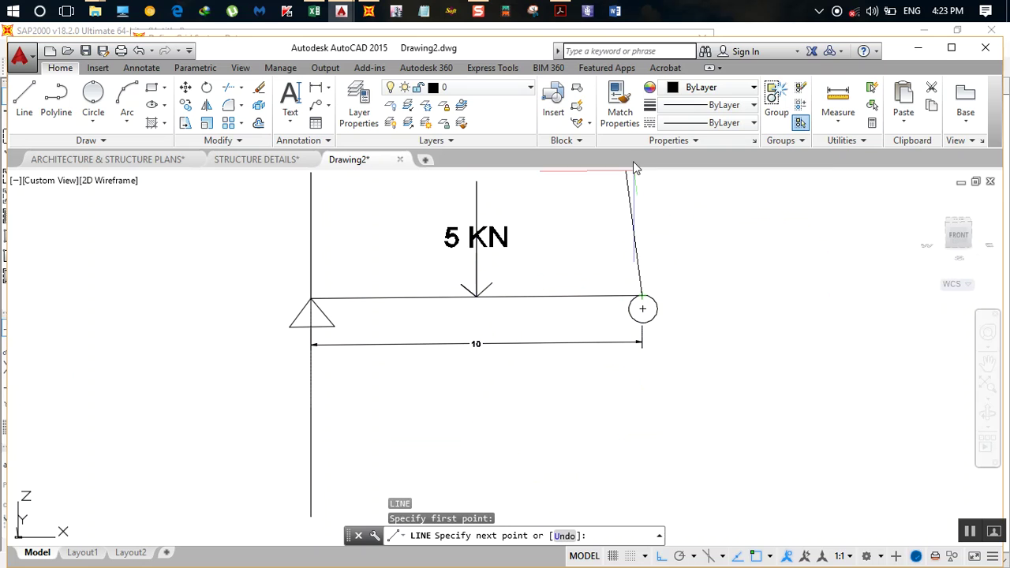
click(662, 186)
click(642, 501)
key(Return)
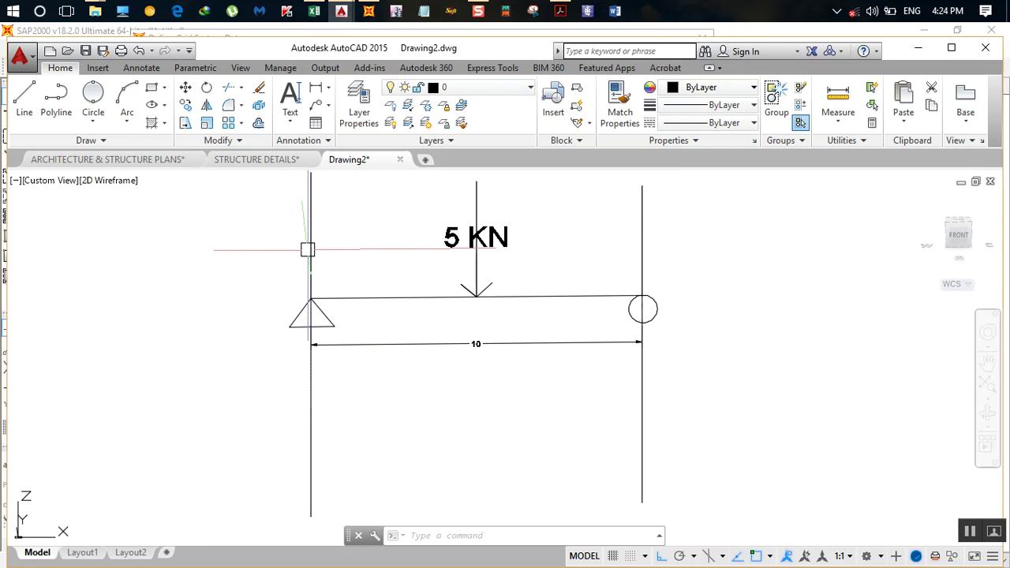
- Compare the grid system data in SAP2000 with the vertical reference lines on the AutoCAD beam drawing
click(375, 10)
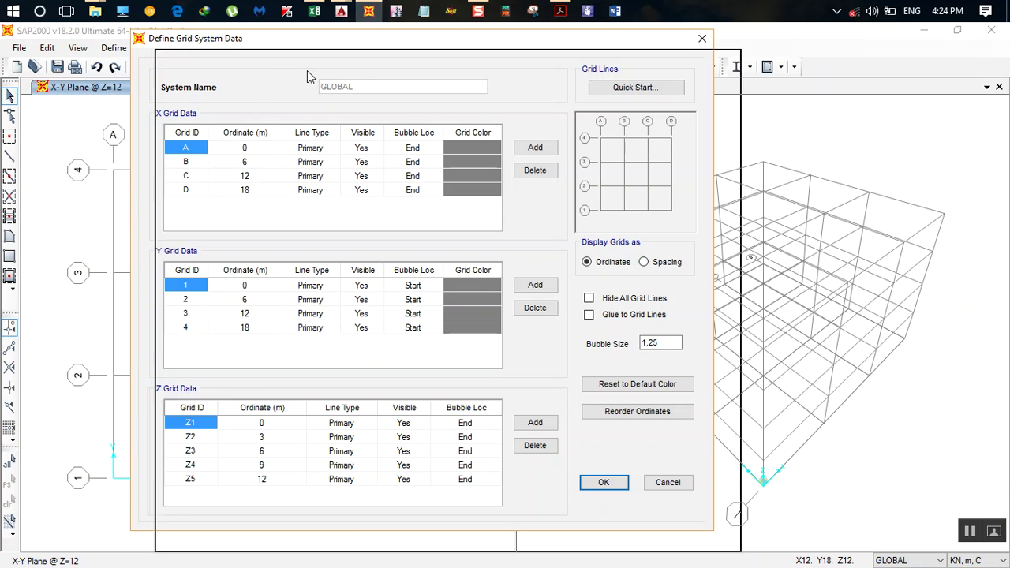
drag(272, 56, 327, 60)
mouse_move(344, 17)
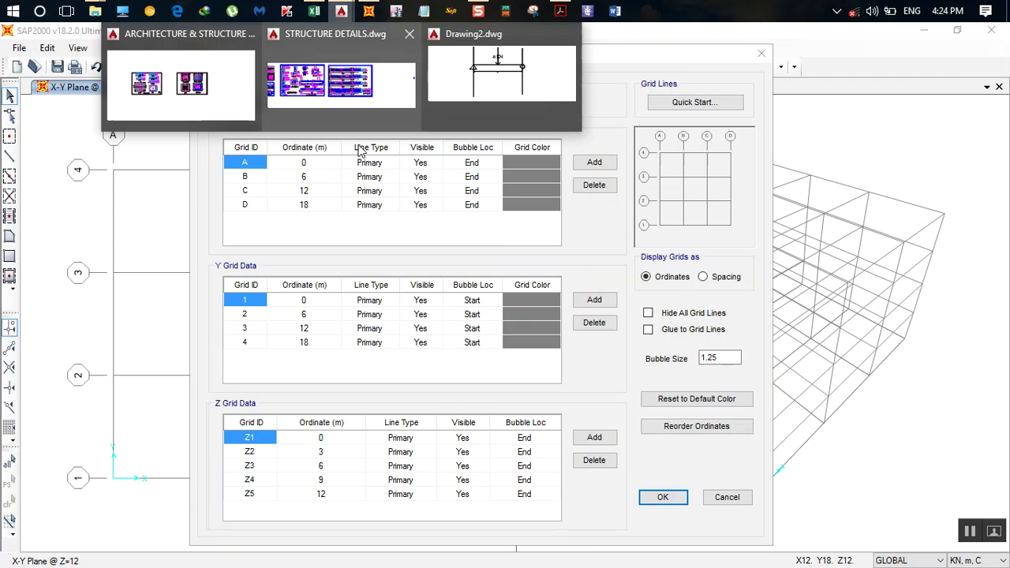
click(525, 113)
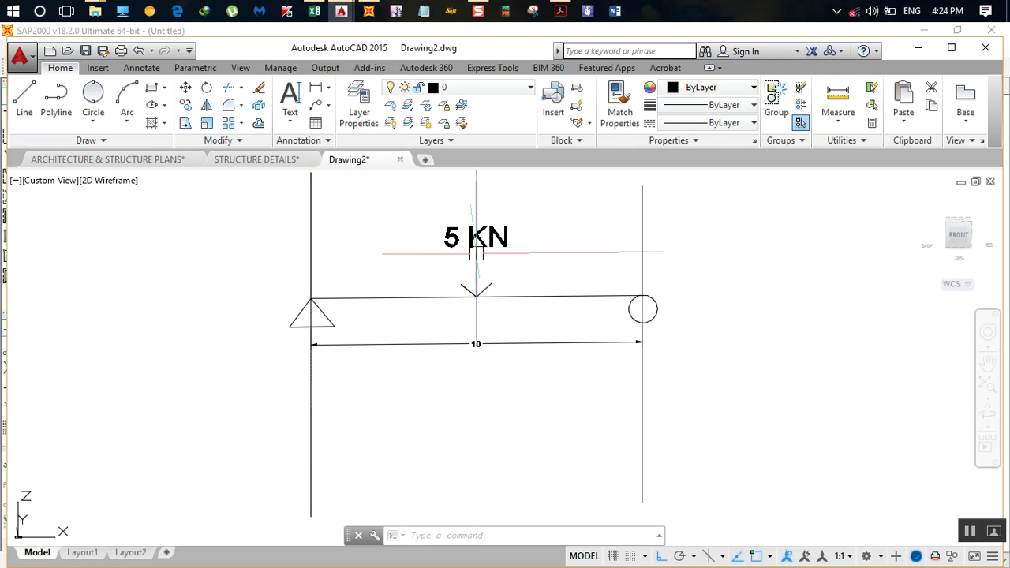
- In SAP2000, set the X grid ordinates of B to 5 m and C to 10 m, and delete grid line D
click(371, 11)
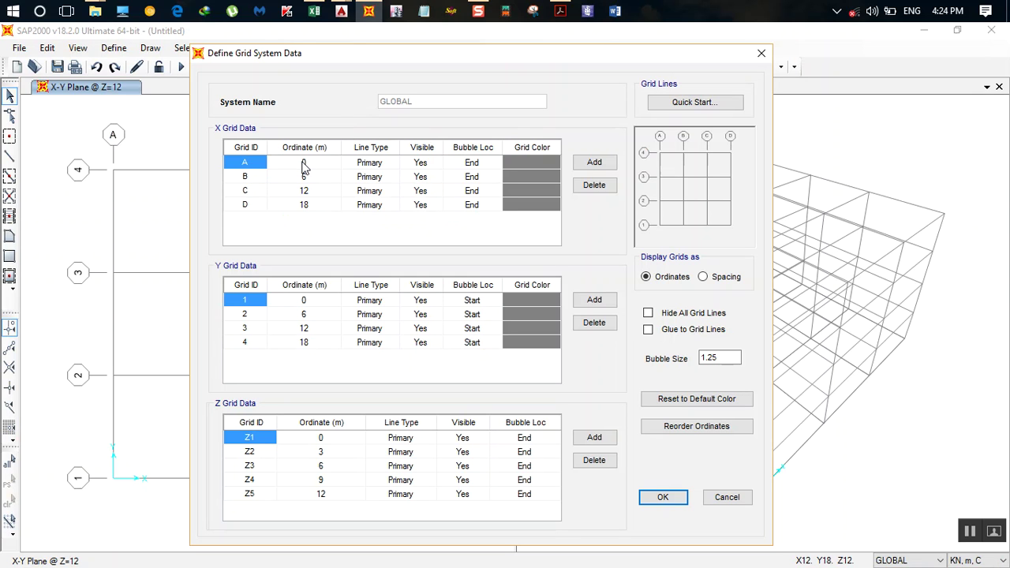
click(311, 177)
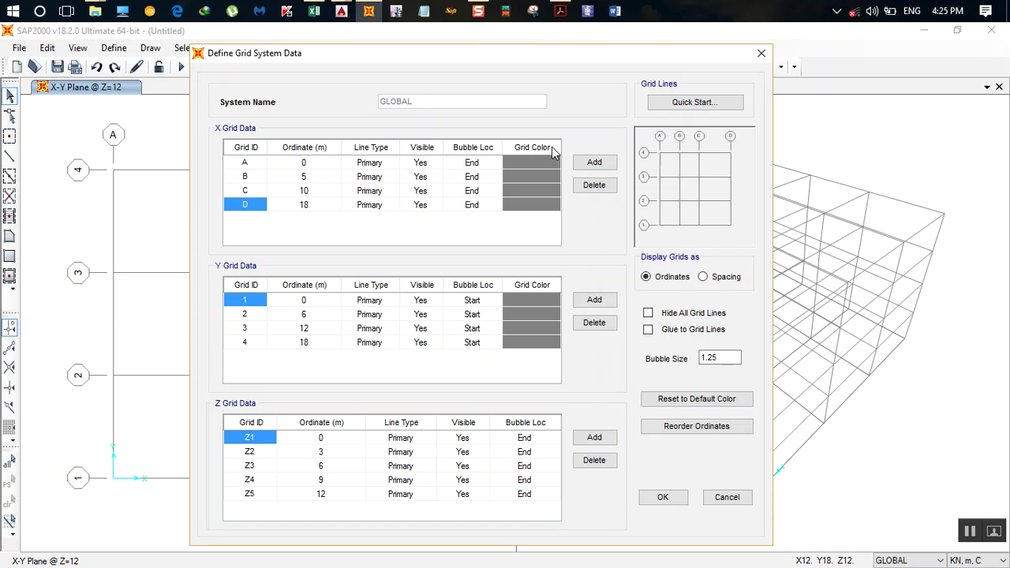
click(606, 188)
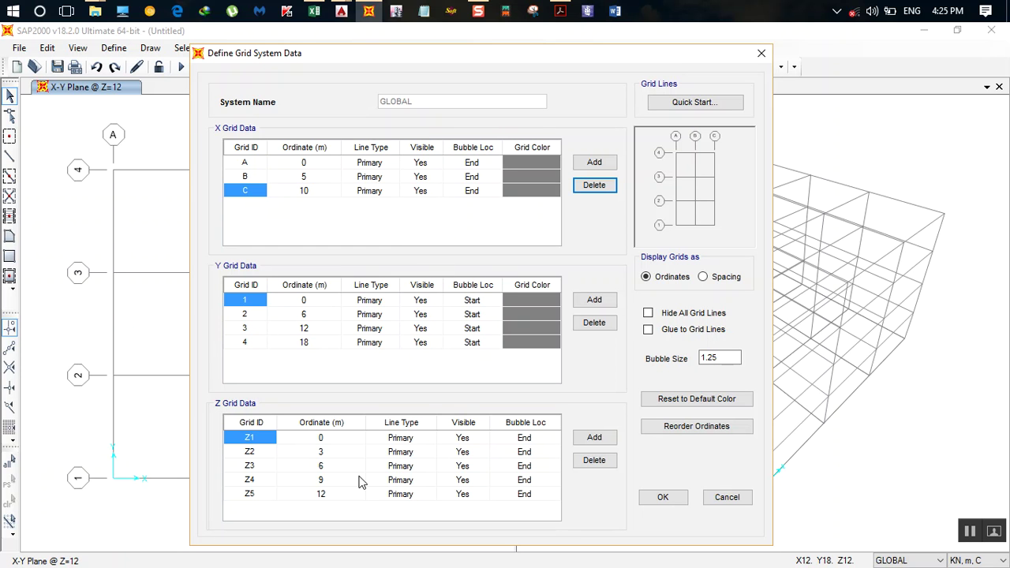
- Delete Y grid lines 2 to 4 and Z grid lines Z2 to Z5, and accept the grid system data
mouse_move(351, 17)
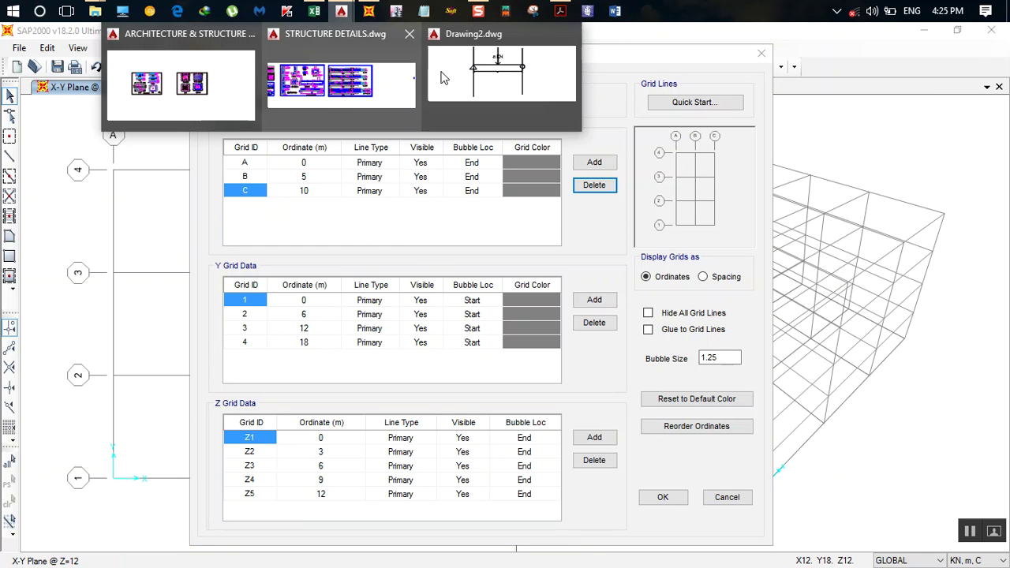
click(479, 85)
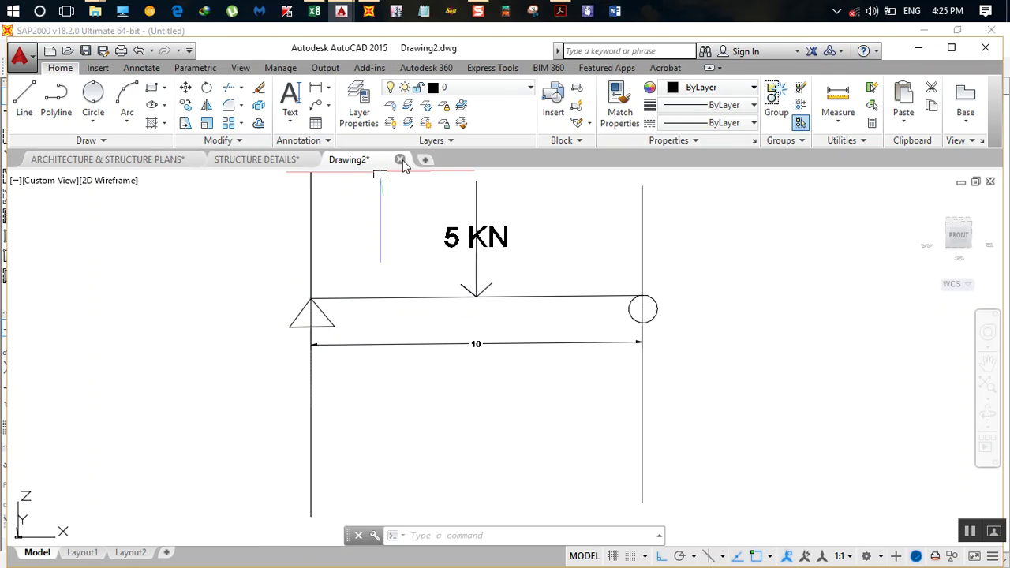
click(368, 12)
drag(251, 314, 253, 365)
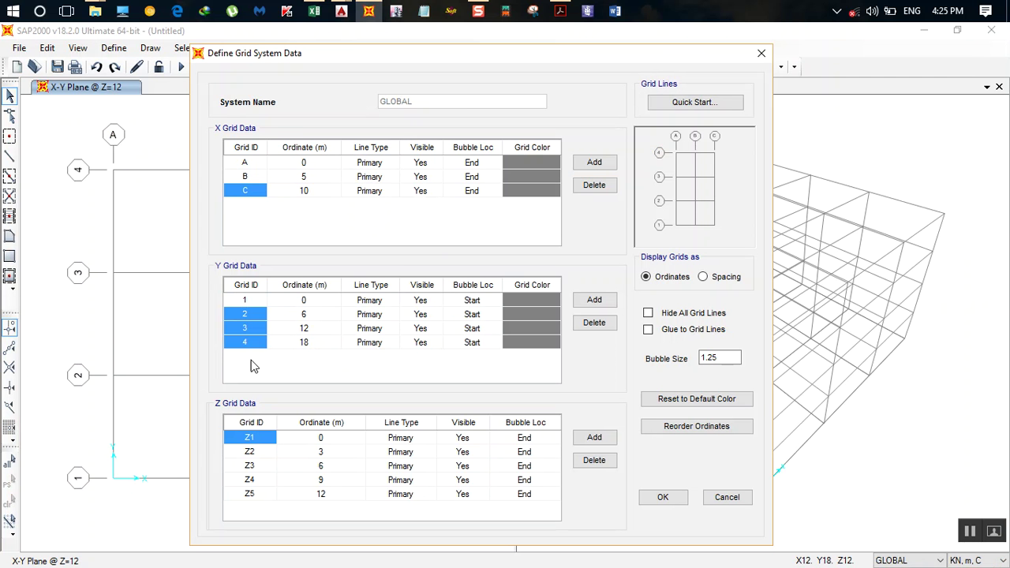
click(586, 325)
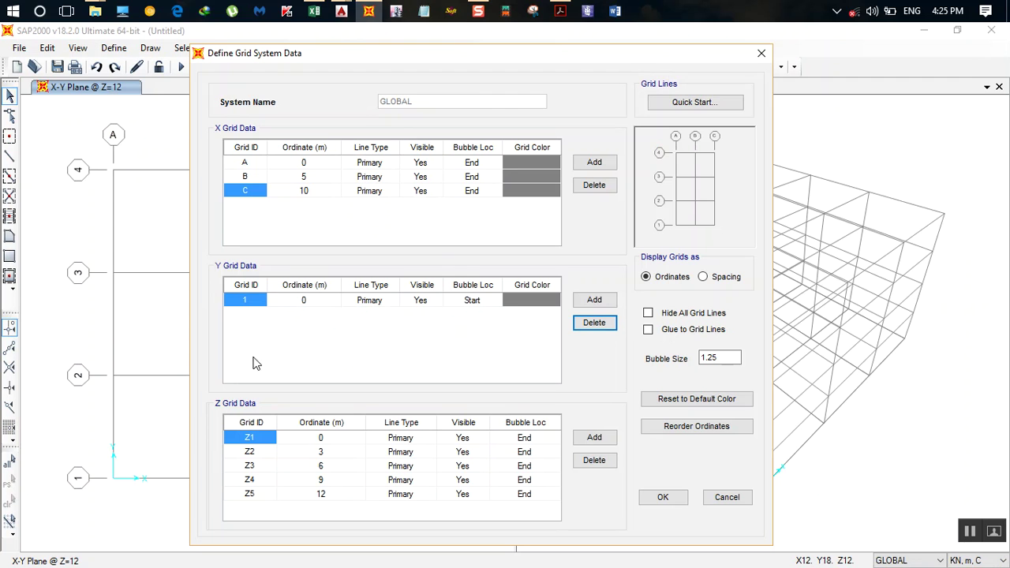
drag(251, 456, 257, 481)
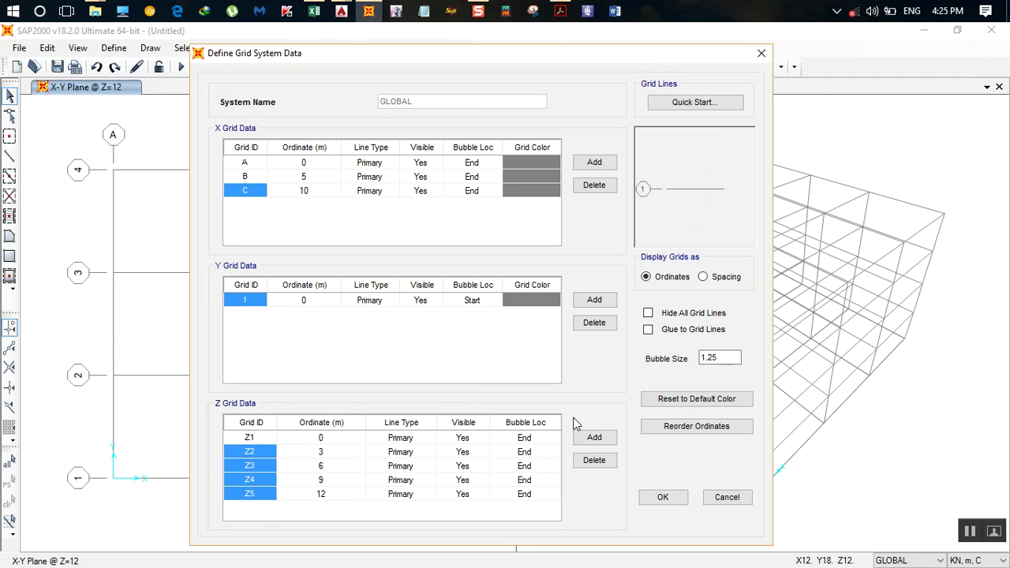
click(594, 461)
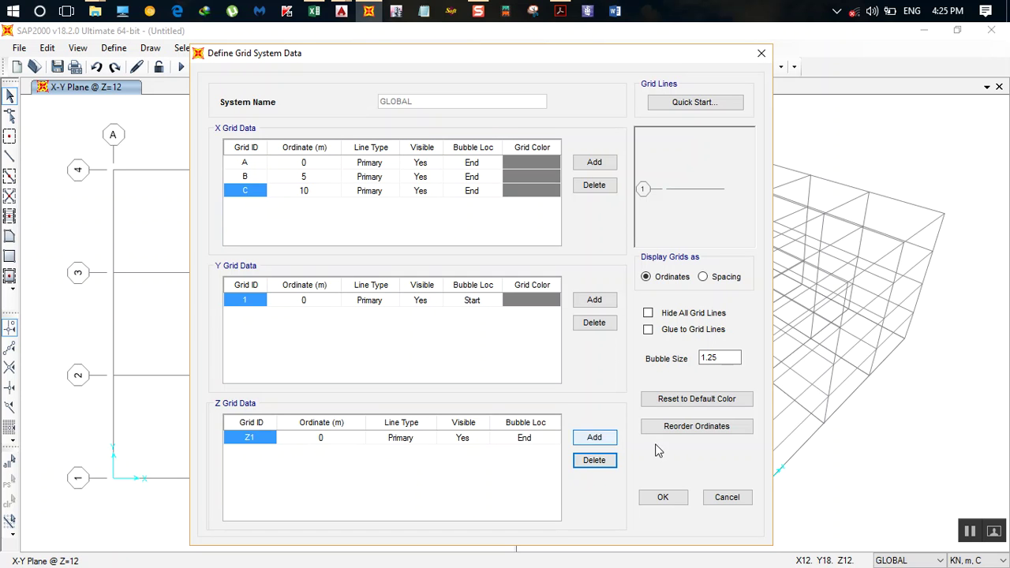
click(665, 499)
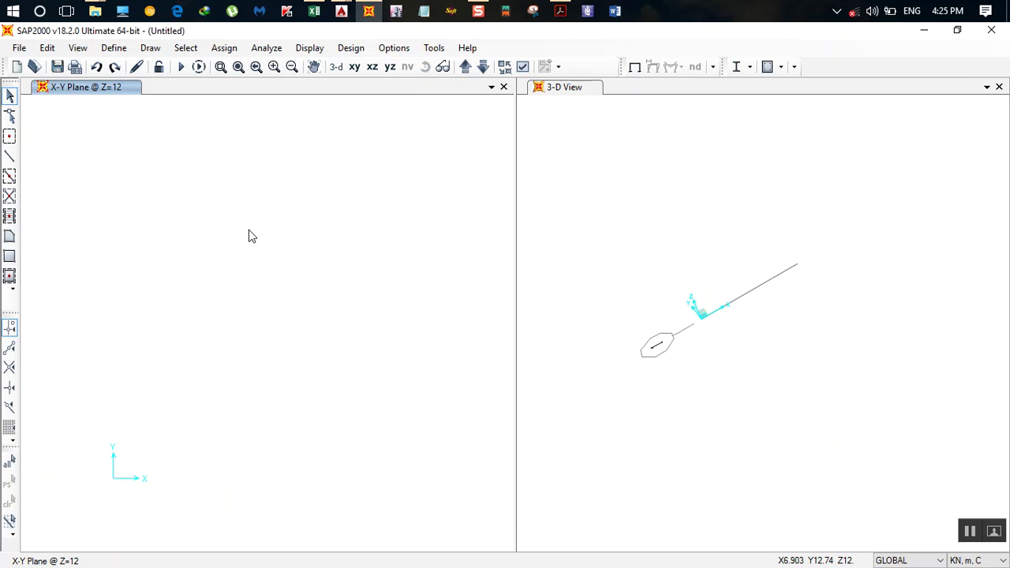
- Show the X-Z plane at Y=0 and compare its grid with the beam drawing in AutoCAD
click(378, 72)
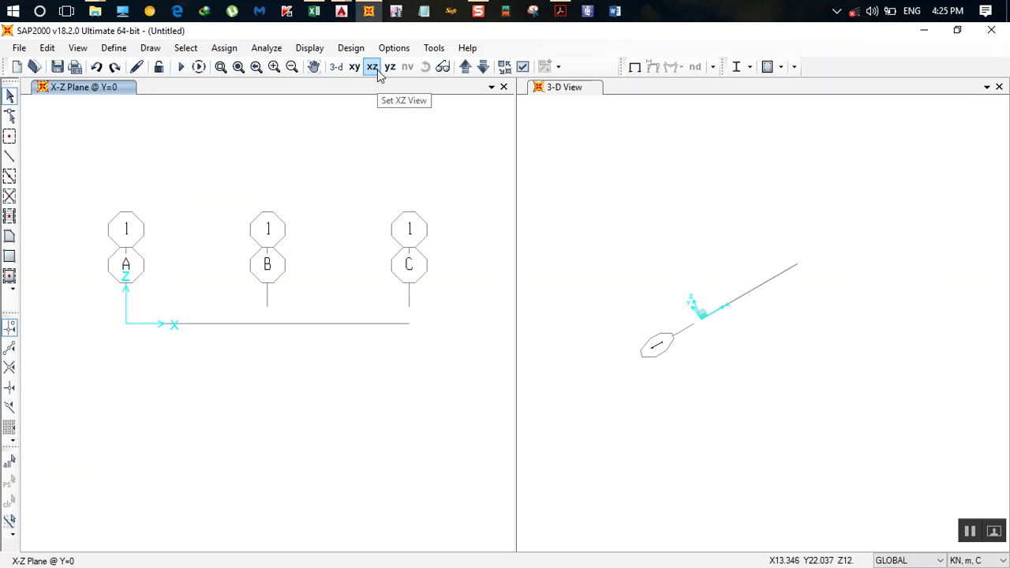
mouse_move(341, 13)
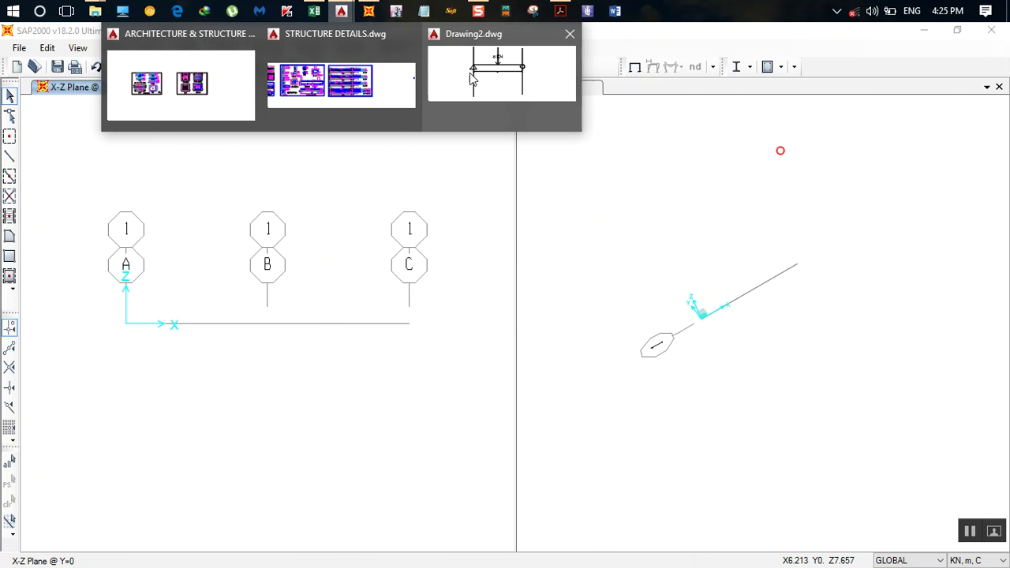
click(497, 75)
scroll(511, 389, down, 2)
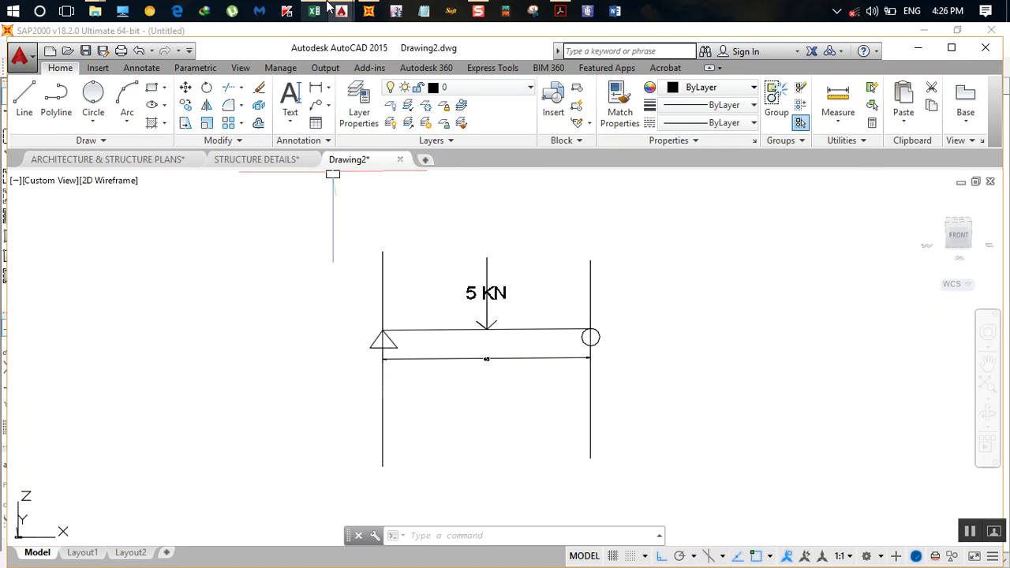
mouse_move(341, 11)
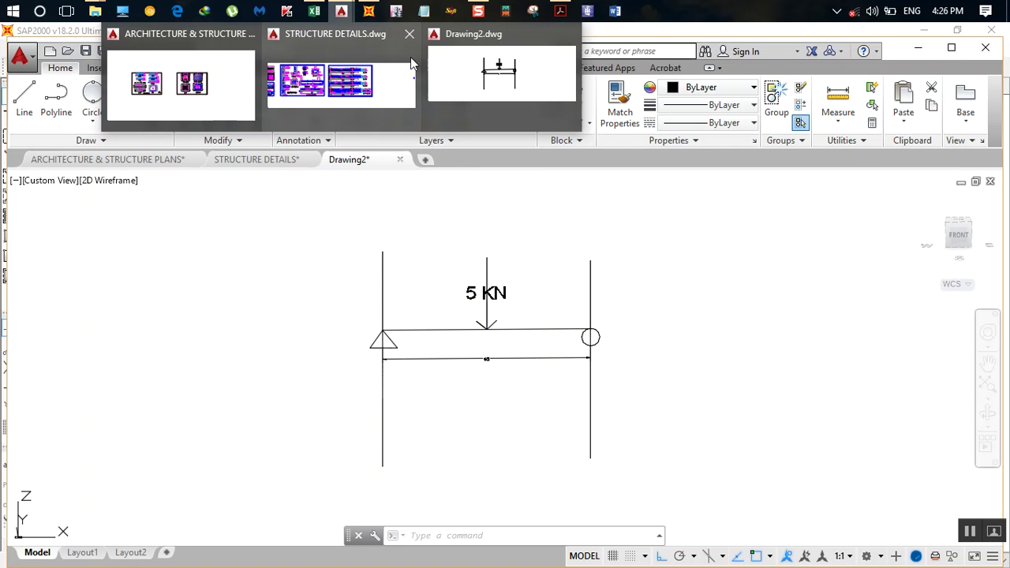
click(369, 11)
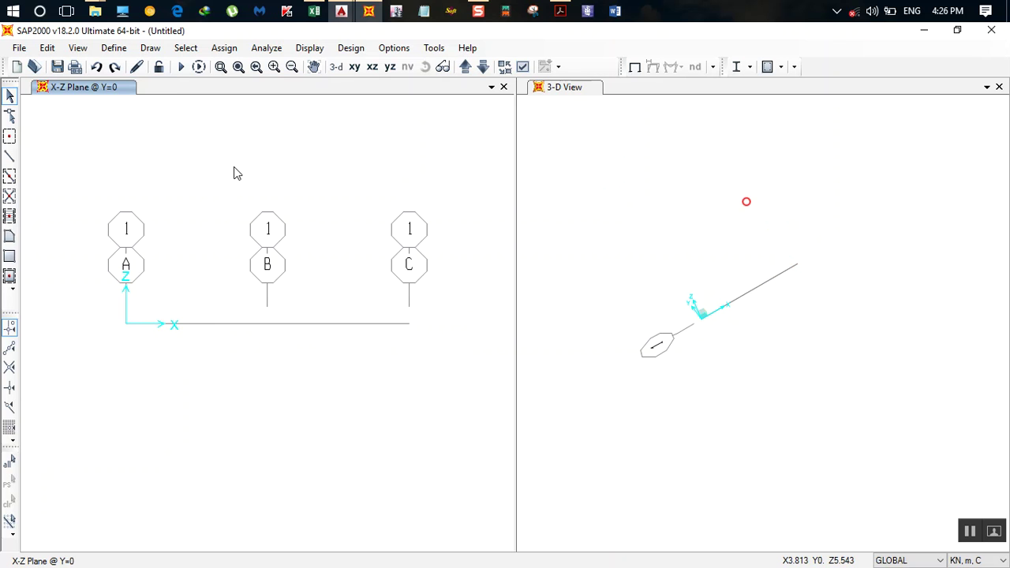
- In SAP2000, draw a straight frame with section FSEC1 along the grid from A to C
click(151, 49)
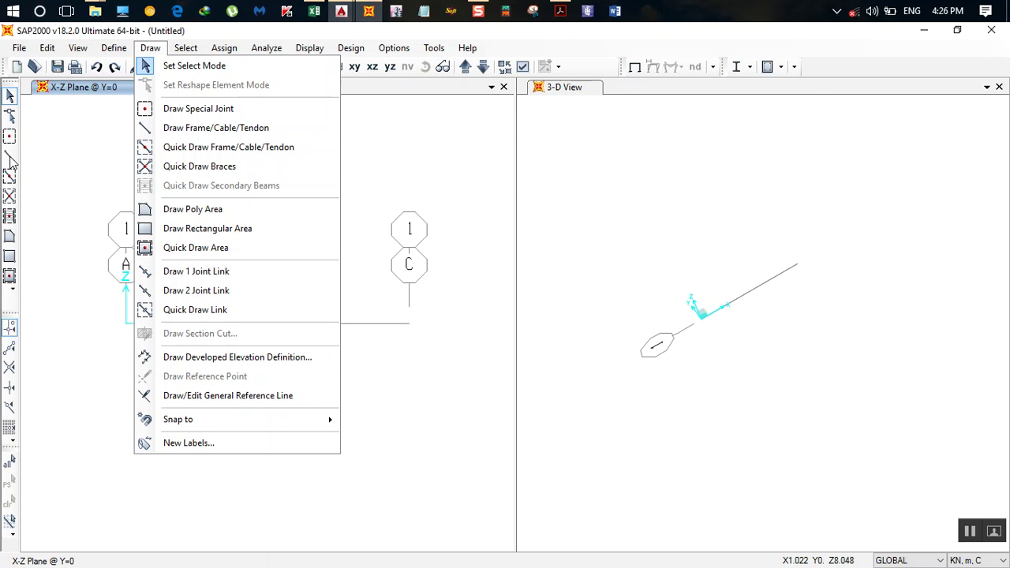
click(150, 49)
click(150, 49)
click(10, 158)
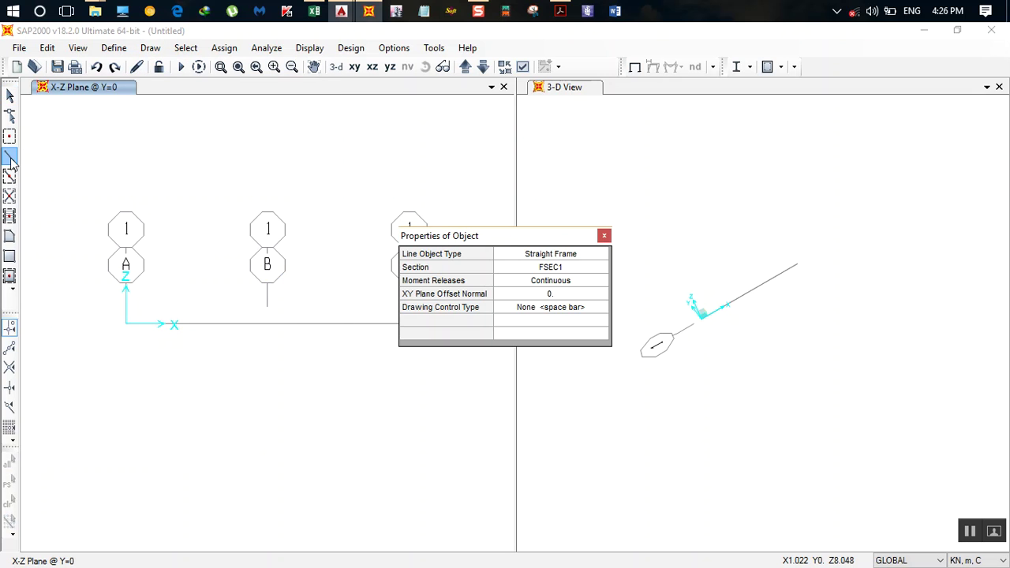
drag(442, 240, 723, 205)
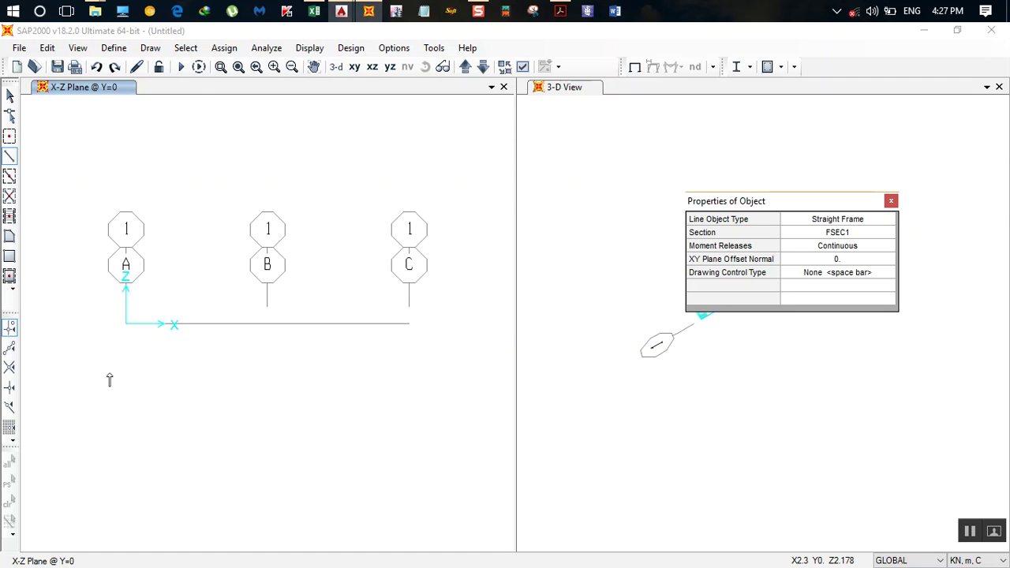
click(126, 325)
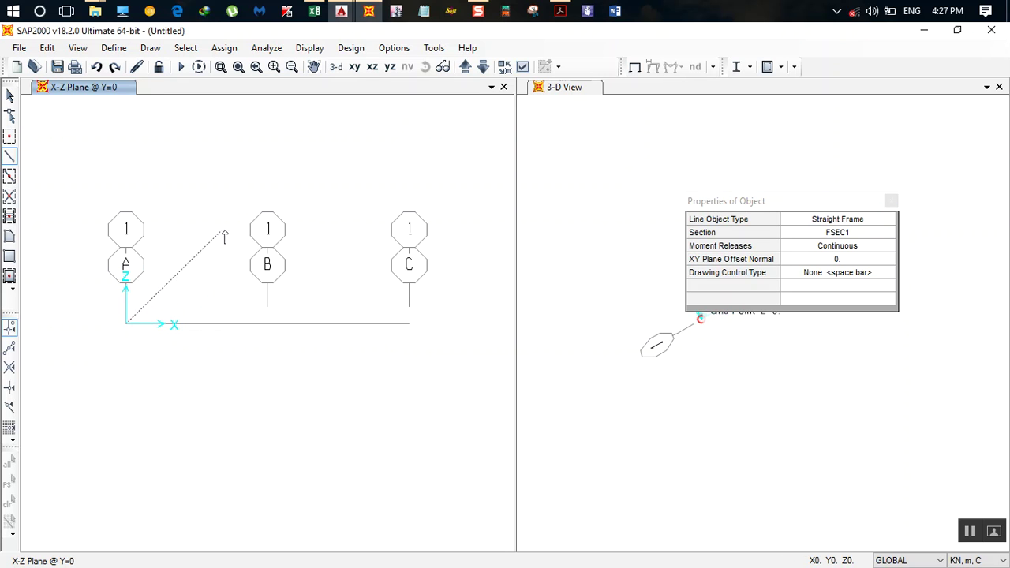
click(409, 324)
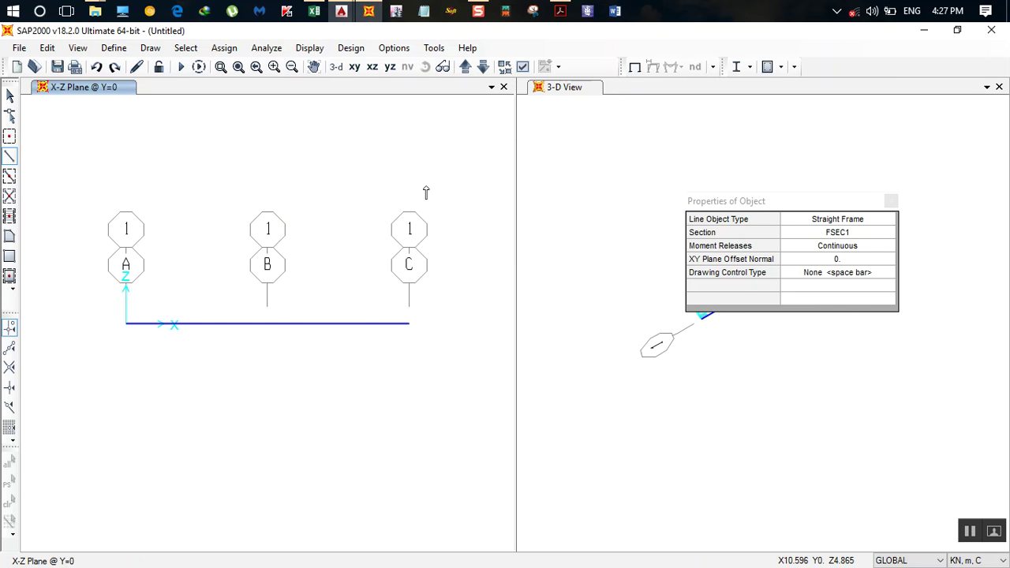
key(Escape)
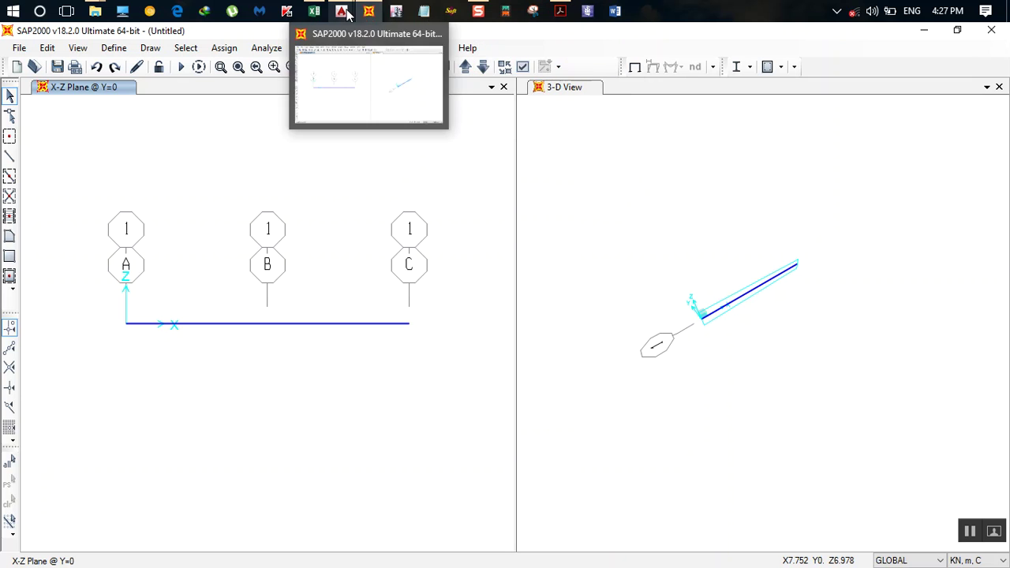
- Check the supports on the AutoCAD drawing and assign a pinned restraint (Translation 1, 2 and 3) to the SAP2000 beam joint at grid A
mouse_move(341, 11)
click(444, 70)
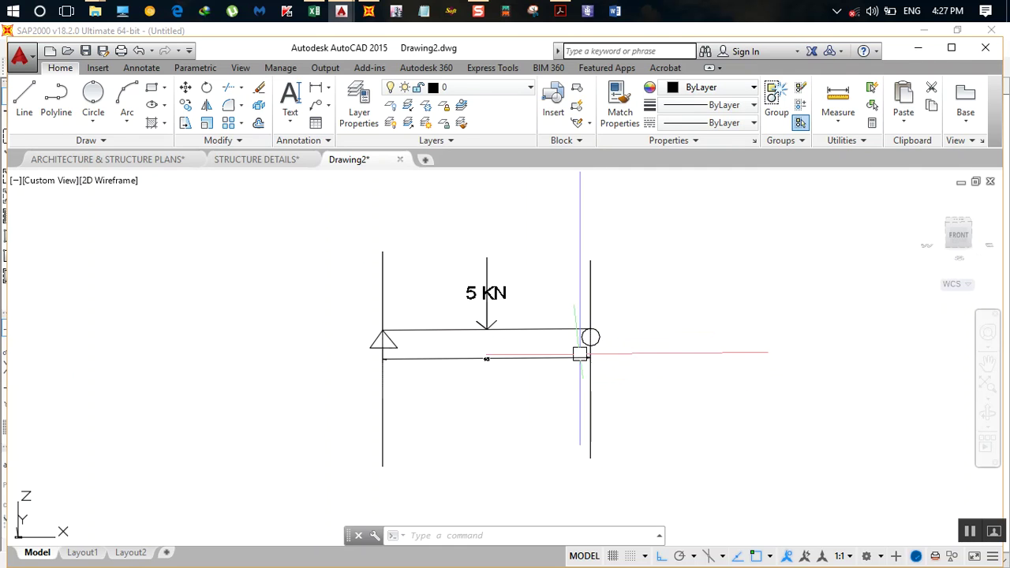
click(369, 11)
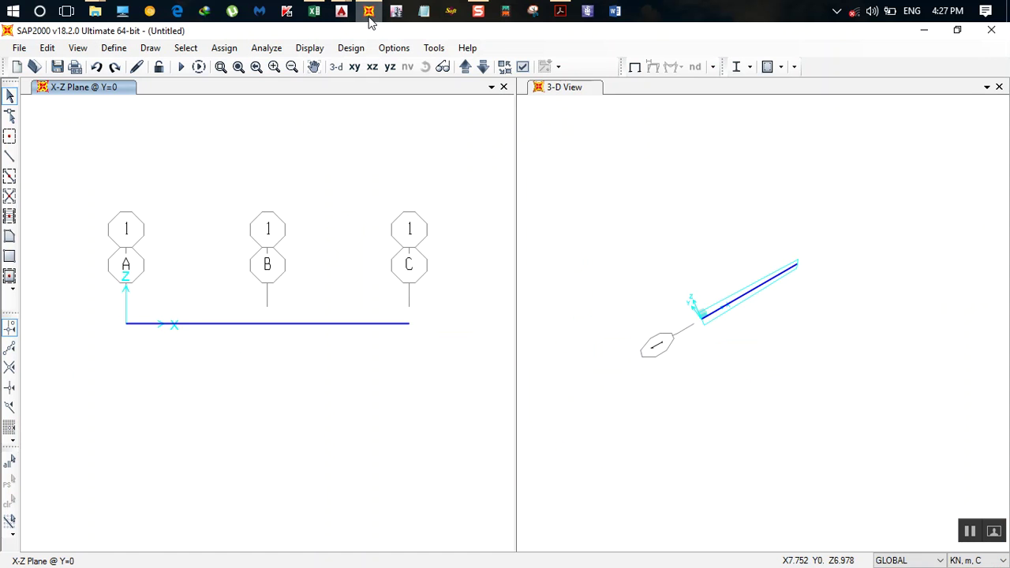
click(126, 323)
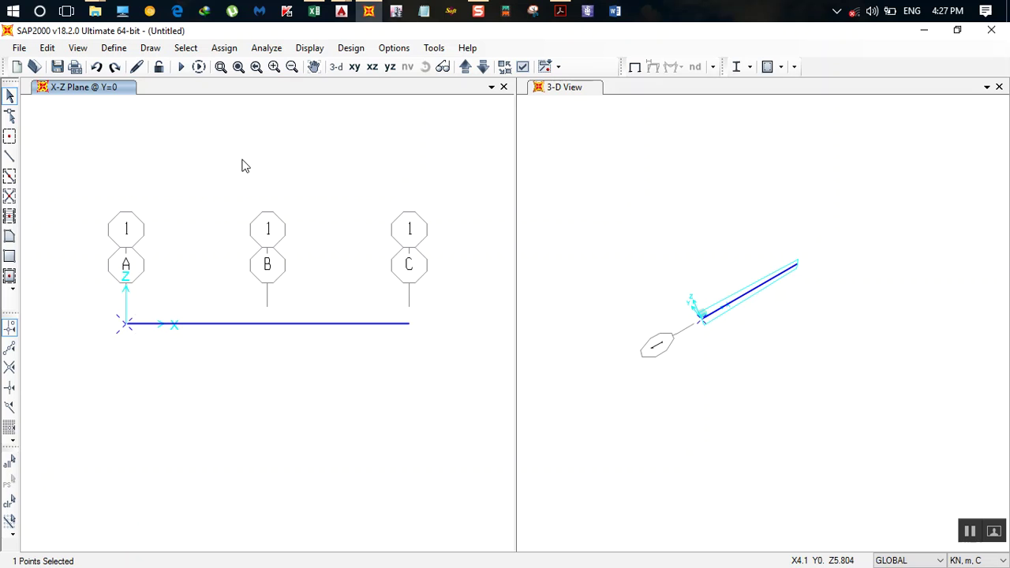
click(225, 48)
mouse_move(239, 66)
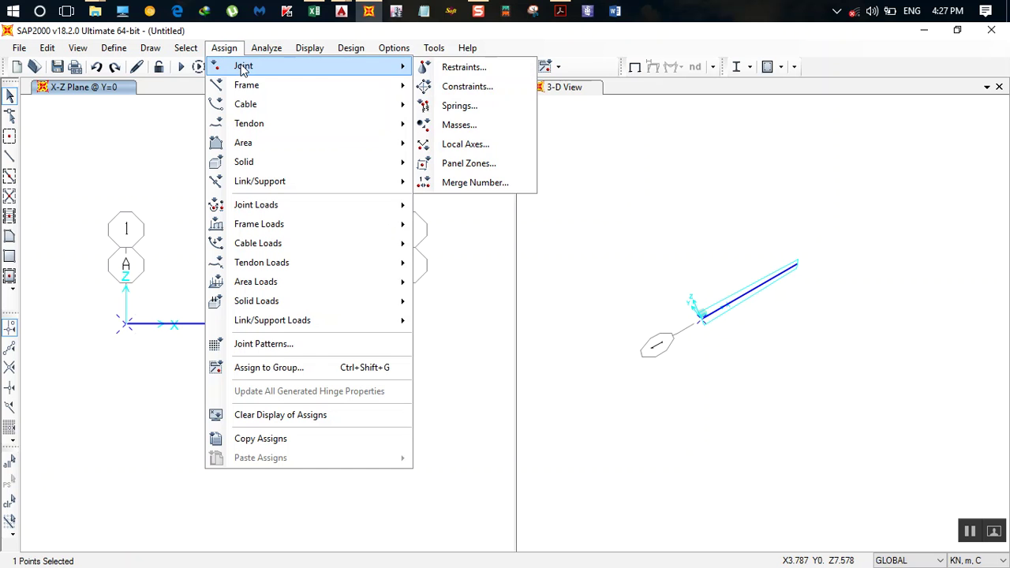
click(464, 69)
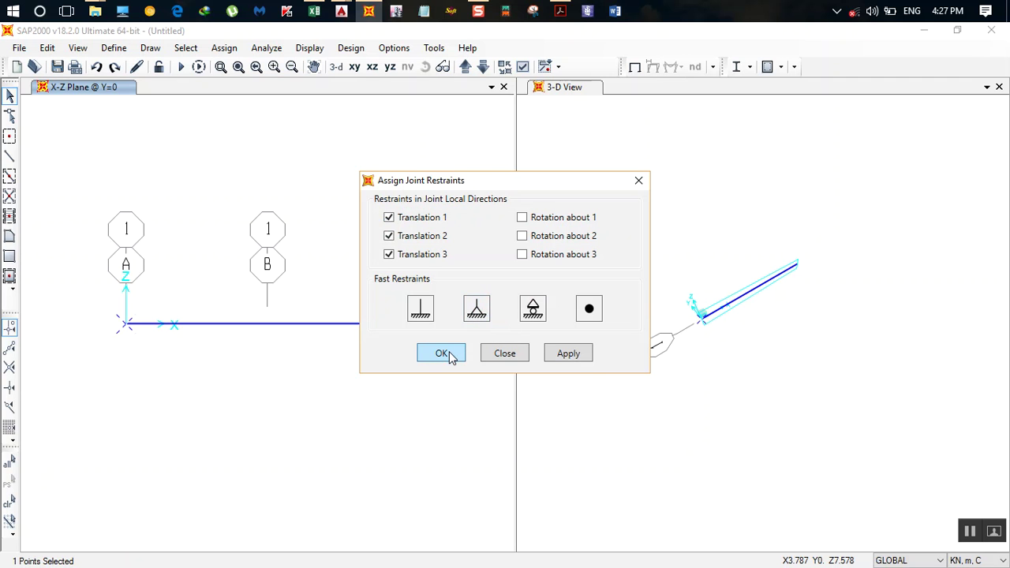
click(574, 354)
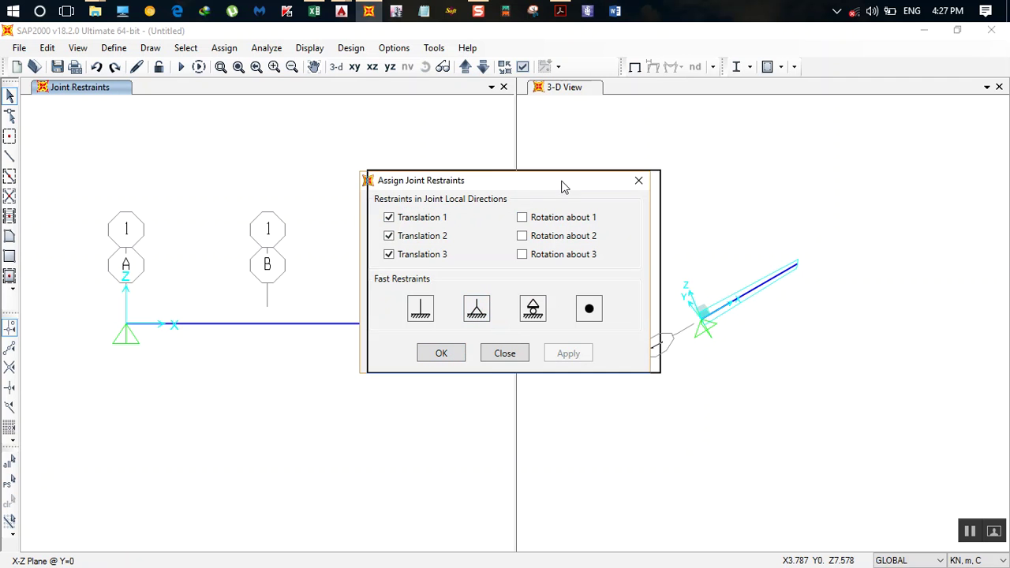
- Assign a roller restraint with only Translation 3 fixed to the beam joint at grid C
drag(561, 187, 772, 177)
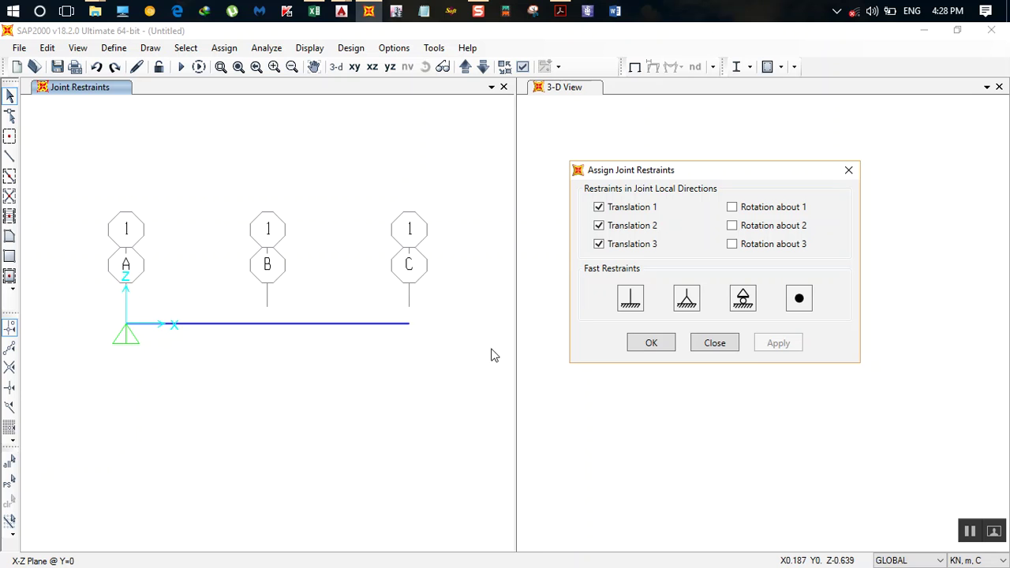
click(408, 324)
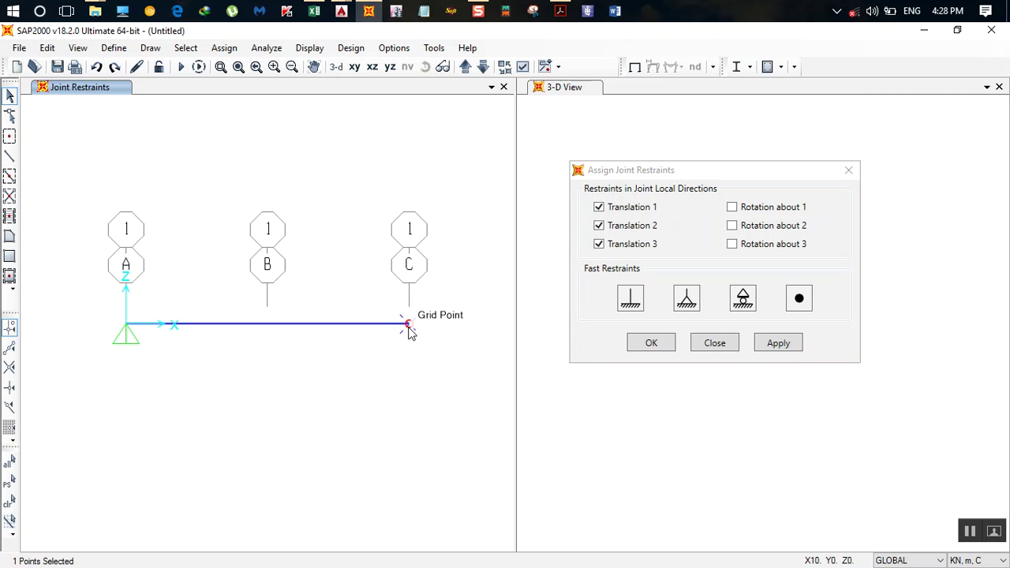
click(746, 303)
click(772, 345)
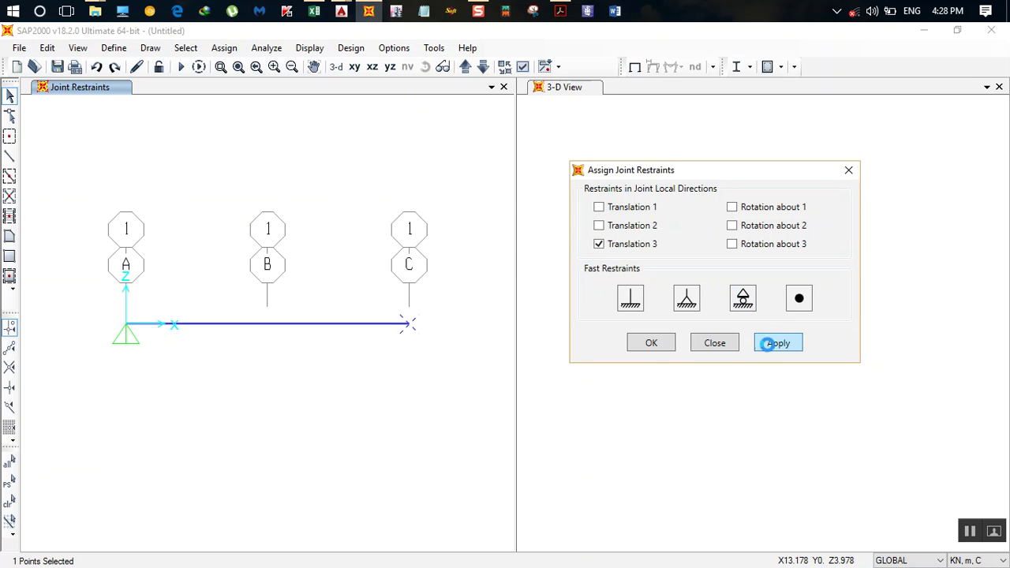
click(650, 344)
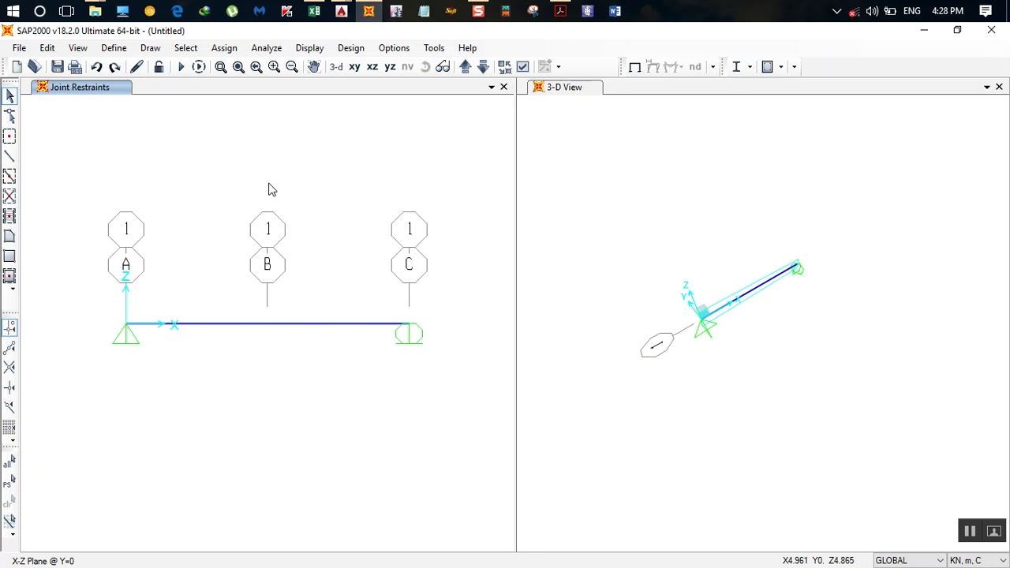
- Switch to AutoCAD, check the point load's magnitude and position on the beam drawing, and return to SAP2000
mouse_move(341, 12)
click(498, 72)
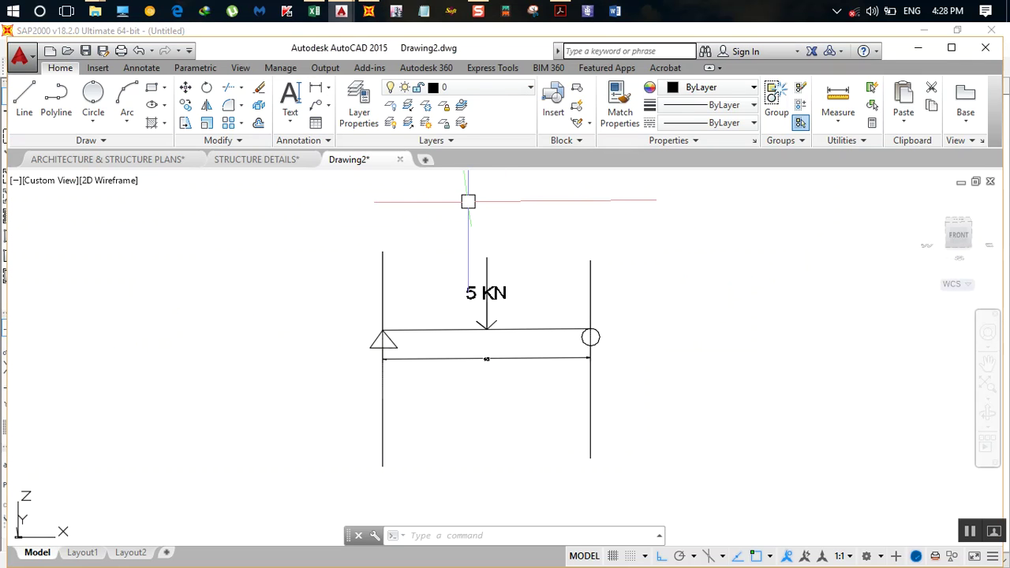
scroll(480, 293, up, 2)
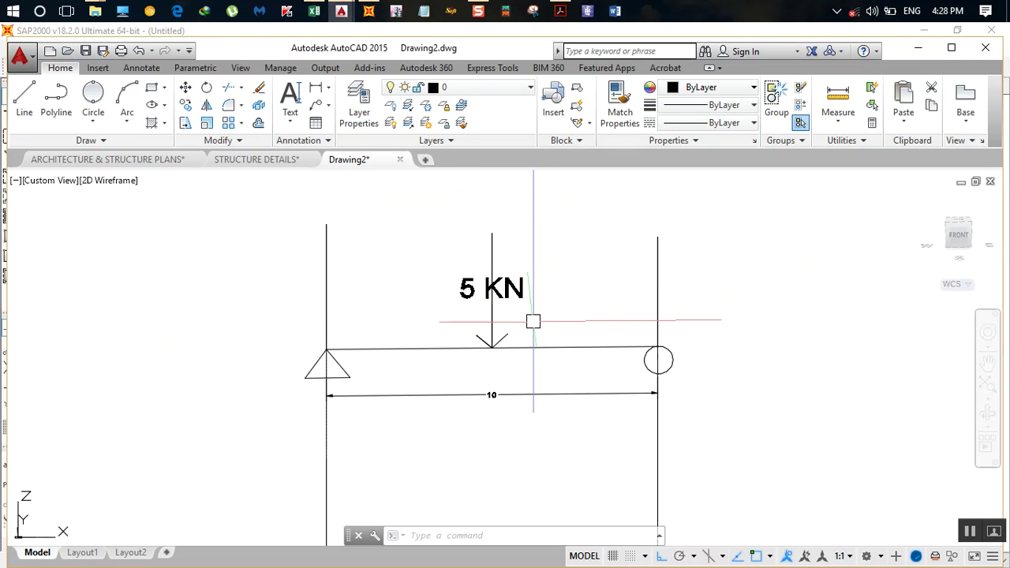
click(369, 11)
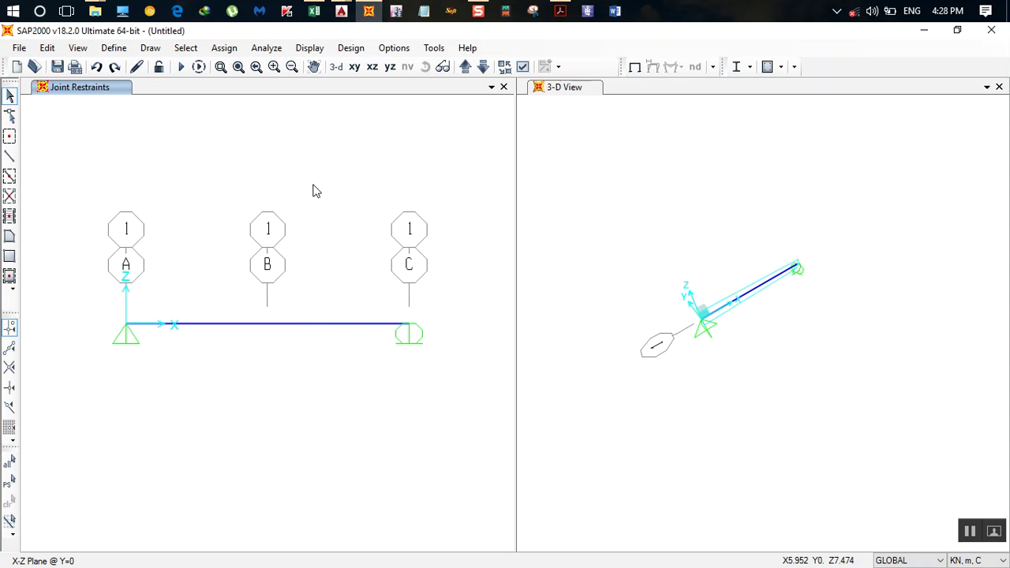
- Select the beam between grids A and C and open the frame point load assignment, keeping the beam visible beside the dialog
click(312, 325)
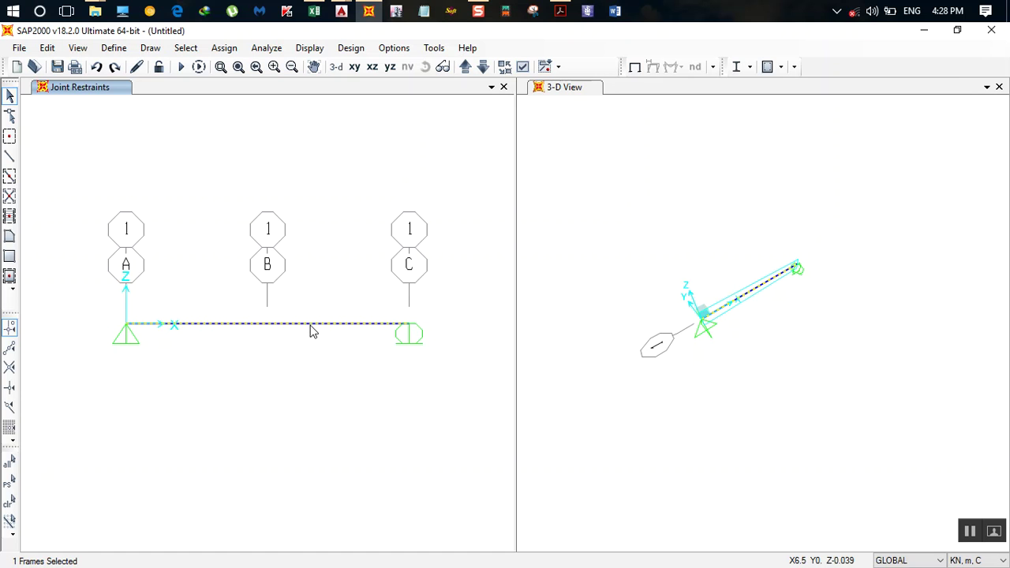
click(224, 48)
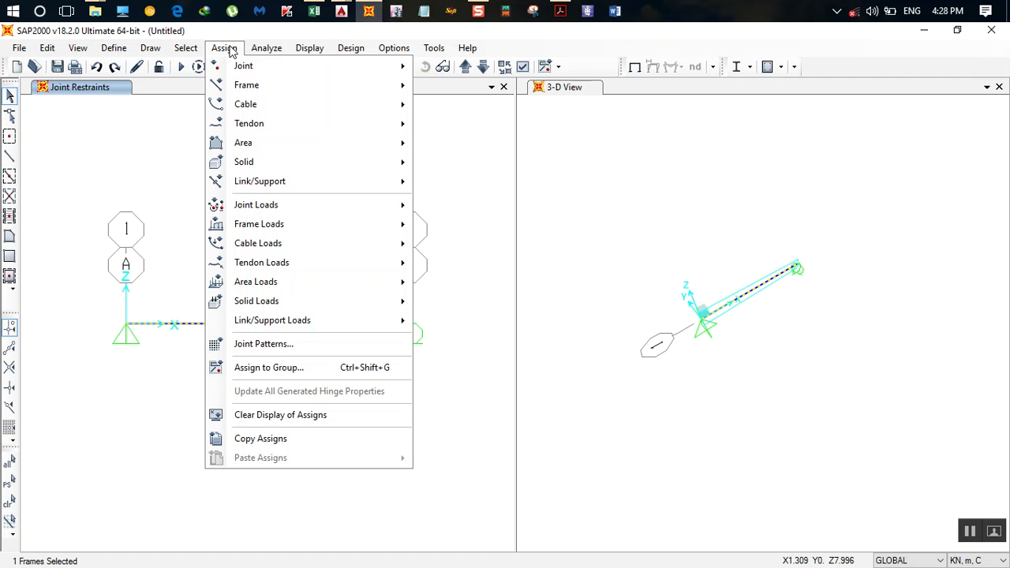
mouse_move(283, 224)
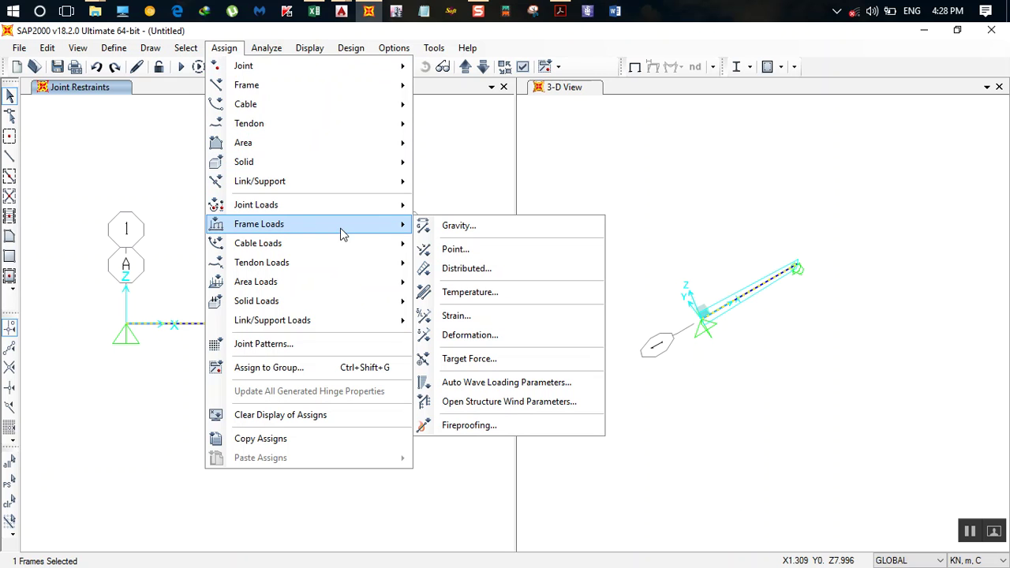
click(450, 251)
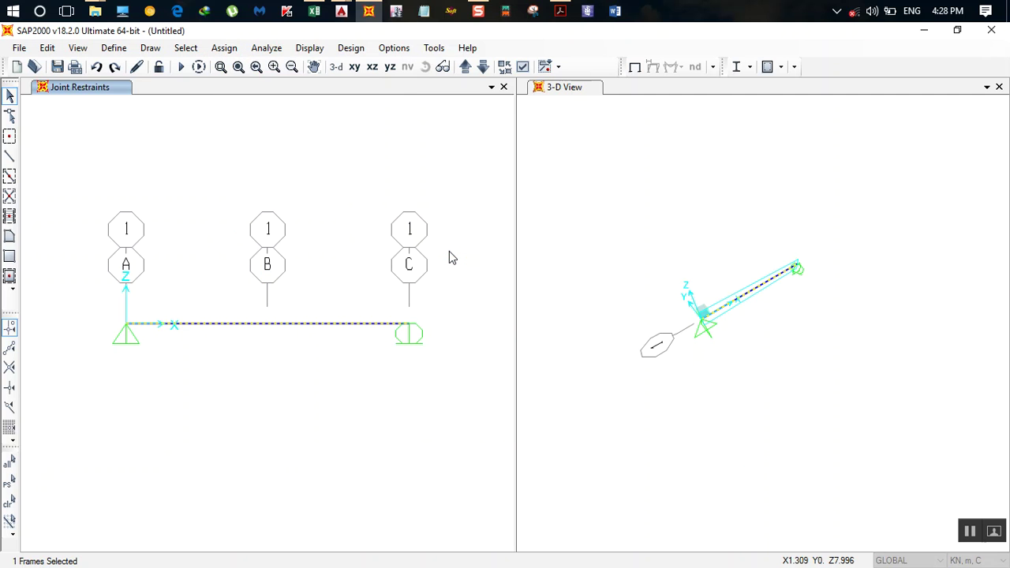
drag(444, 143, 480, 98)
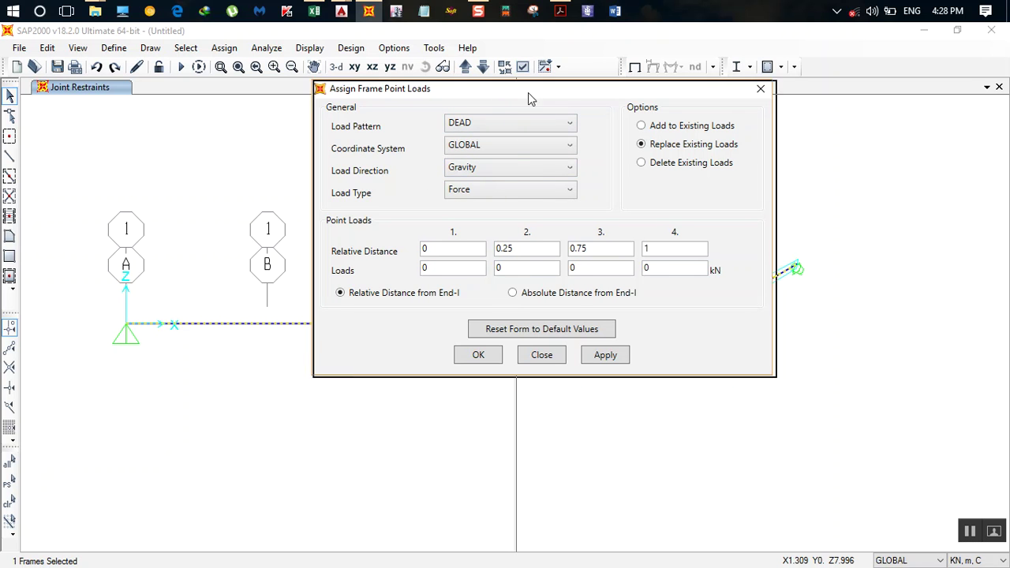
drag(497, 97, 564, 97)
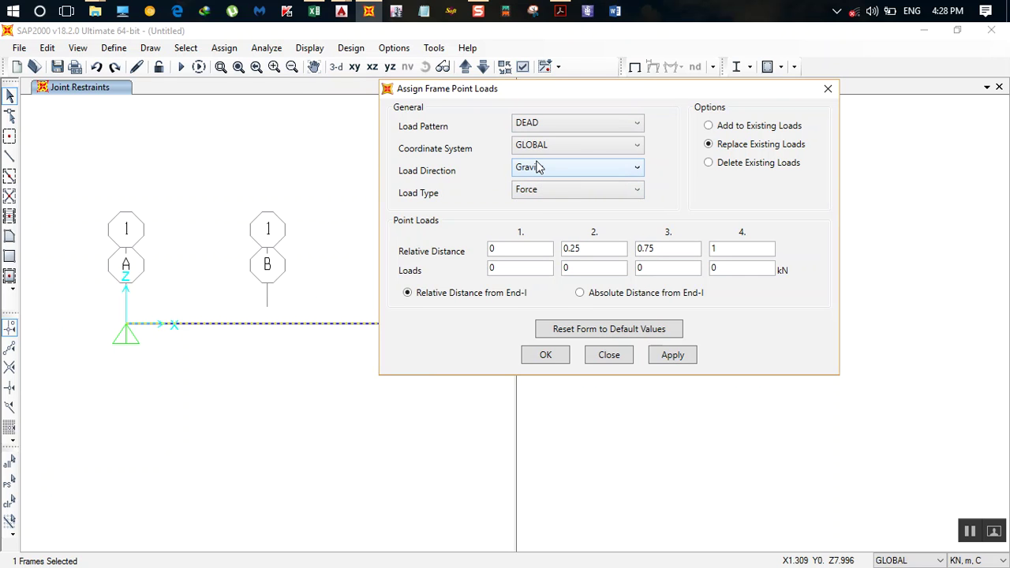
drag(531, 90, 508, 117)
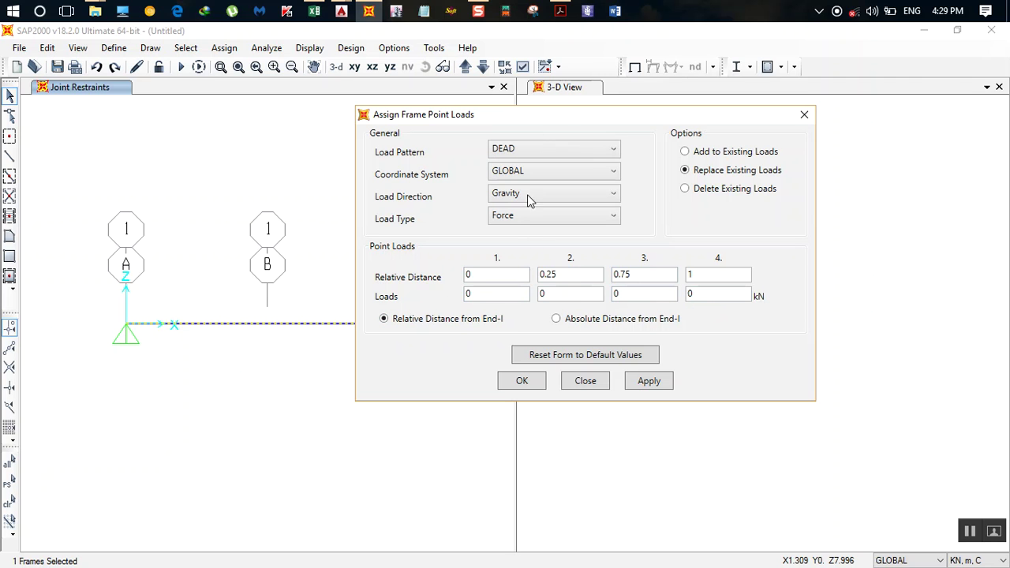
drag(542, 115, 665, 91)
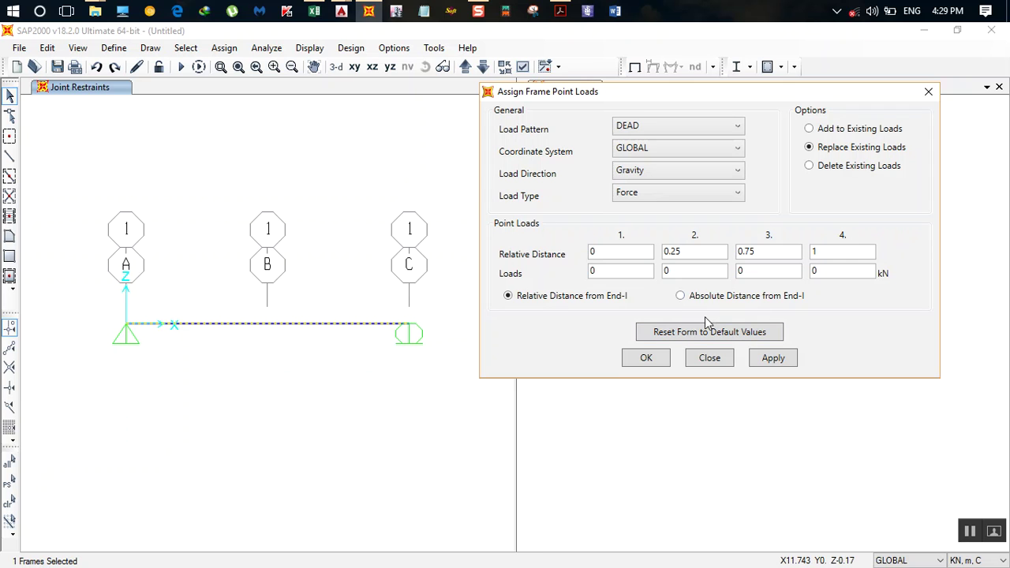
- Assign a 5 kN gravity point load in the DEAD pattern at relative distance 0.5 from End-I of the beam
click(681, 295)
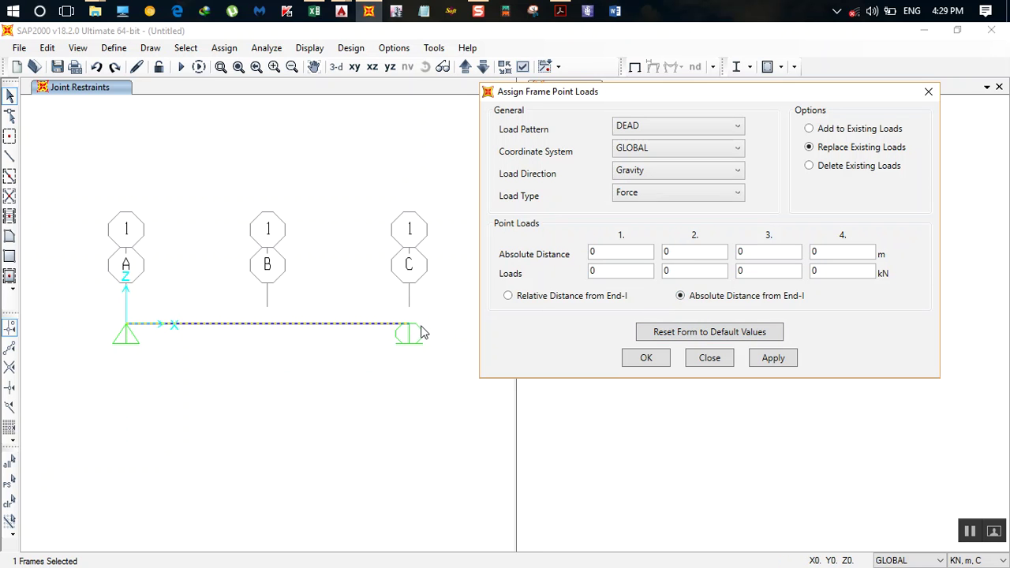
click(521, 298)
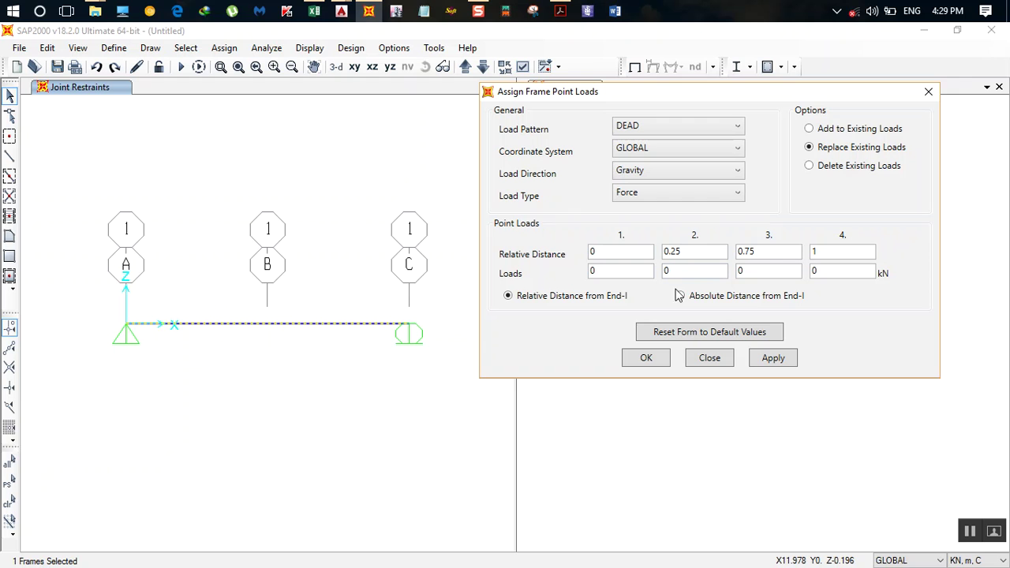
drag(770, 252, 715, 263)
text(0)
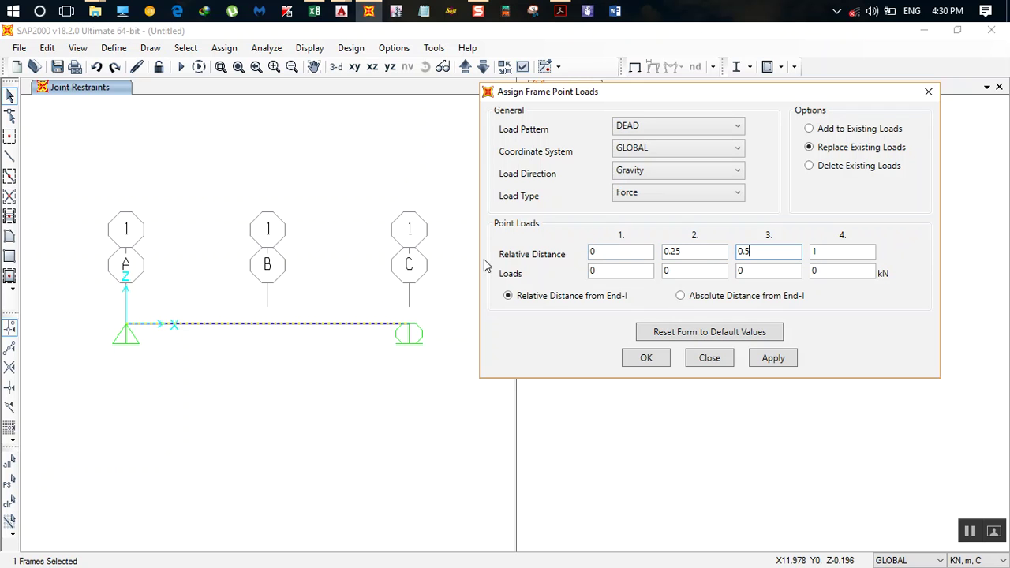
key(Tab)
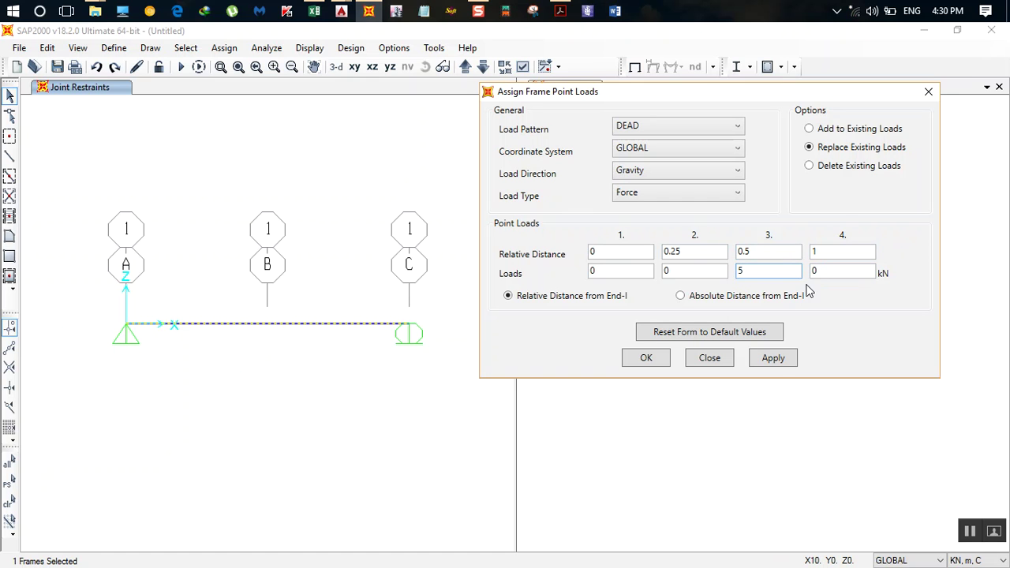
click(775, 361)
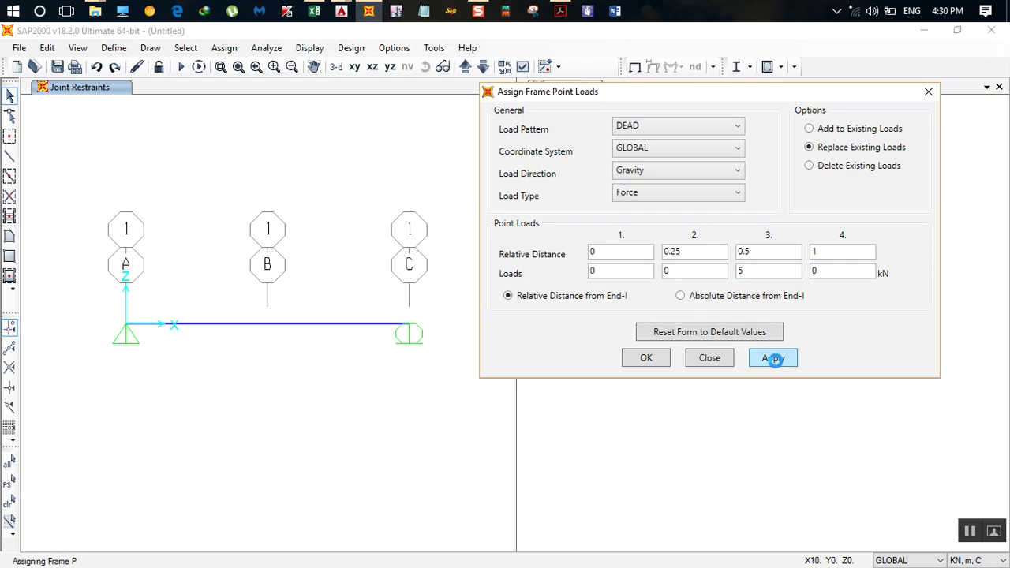
click(655, 362)
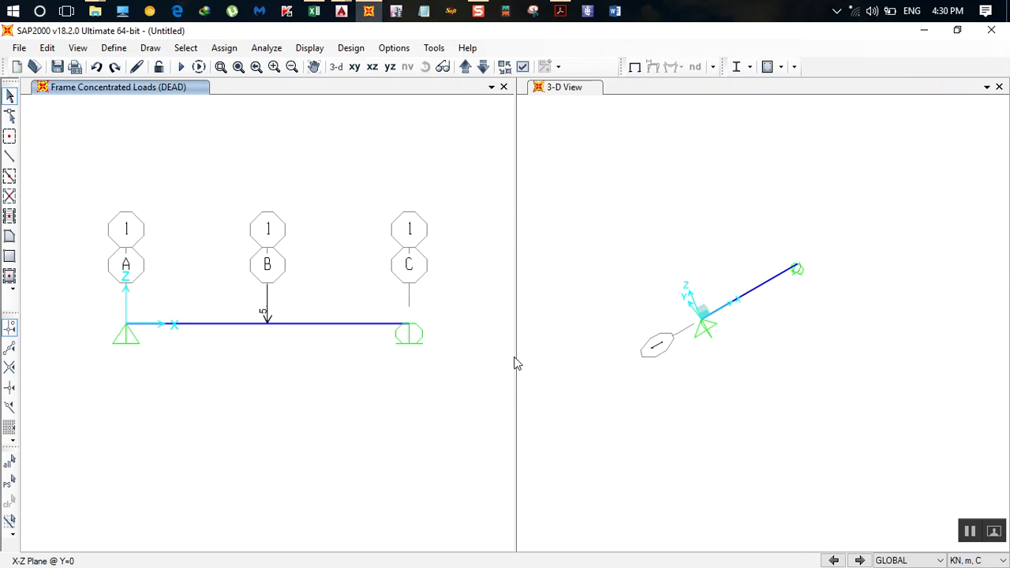
- Rotate the 3-D view of the beam and compare the loaded model with the AutoCAD drawing
click(548, 93)
click(426, 66)
drag(597, 282, 553, 234)
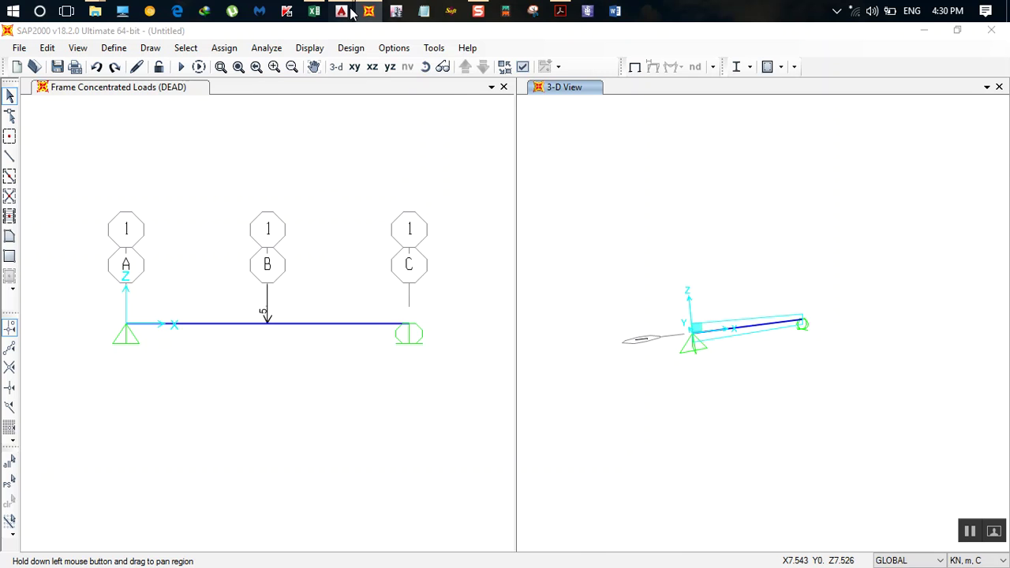
mouse_move(341, 11)
click(498, 71)
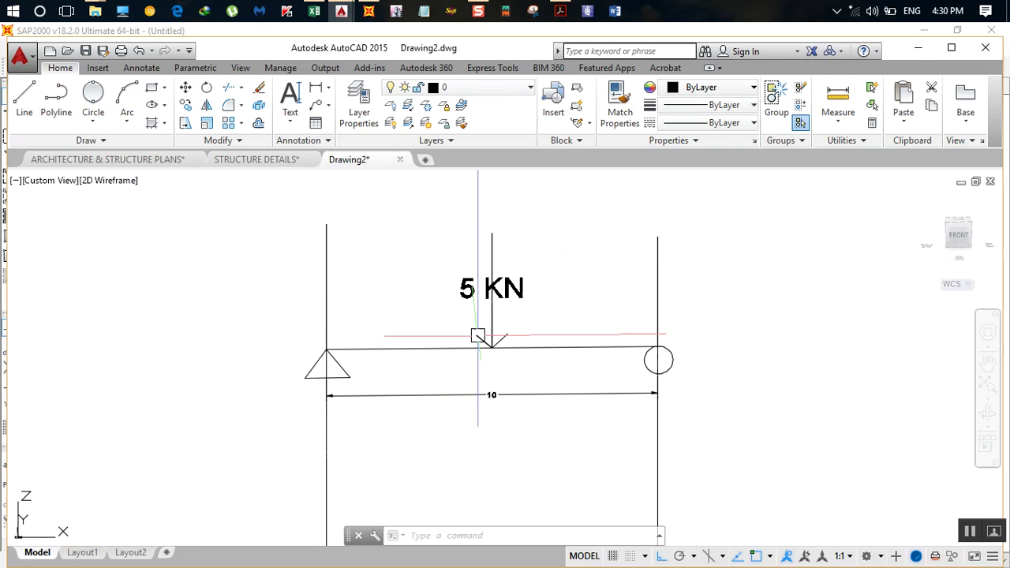
click(368, 30)
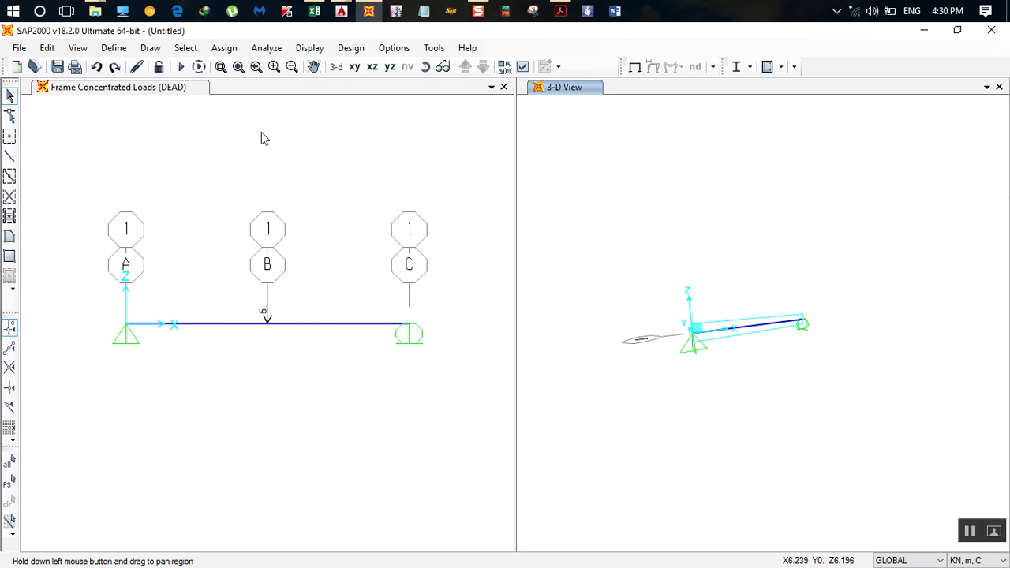
- Start running the analysis for the DEAD and MODAL load cases
click(269, 48)
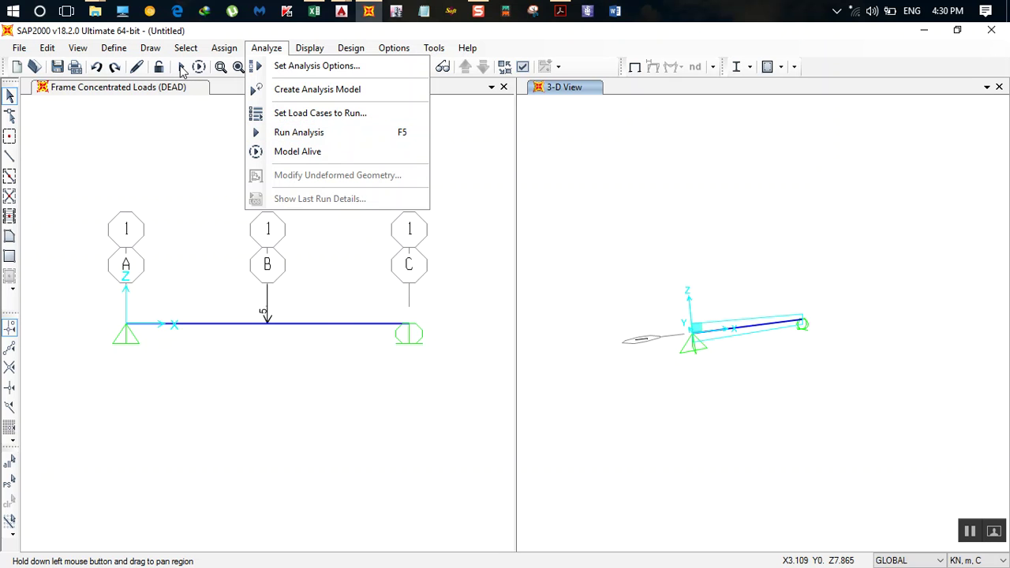
key(F5)
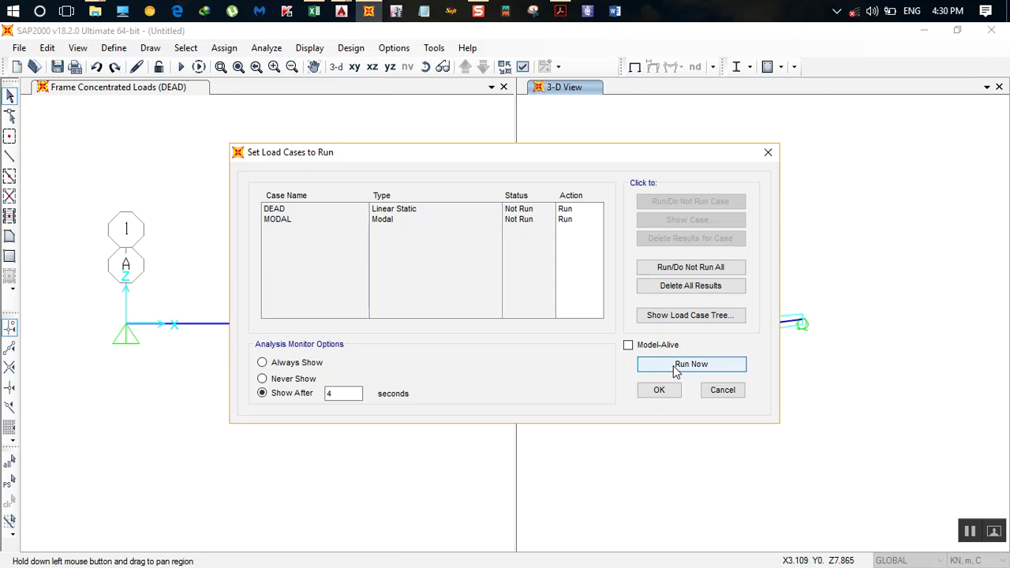
click(676, 366)
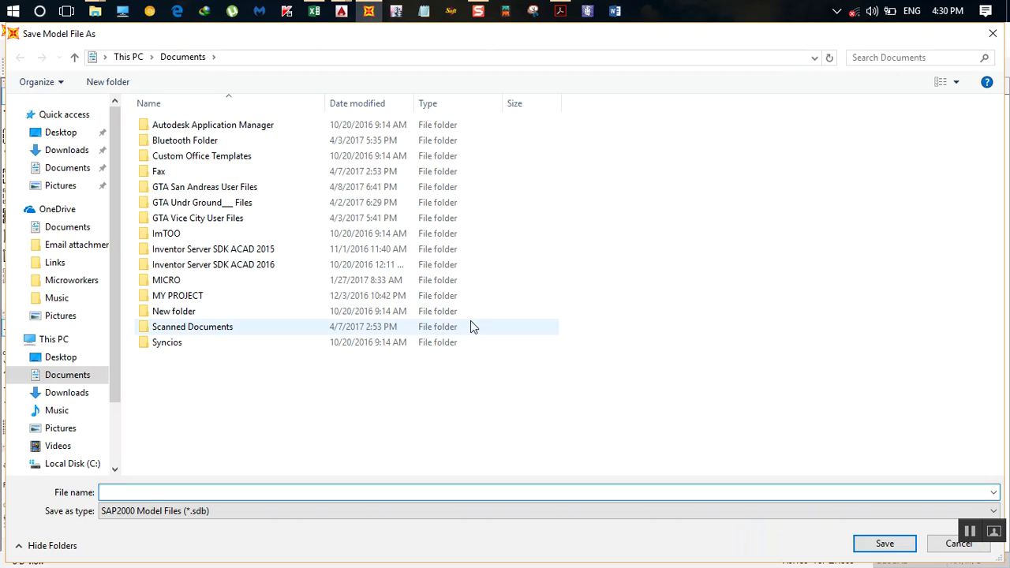
- Create a folder named "sap fILES" in Documents for the model file
right_click(187, 411)
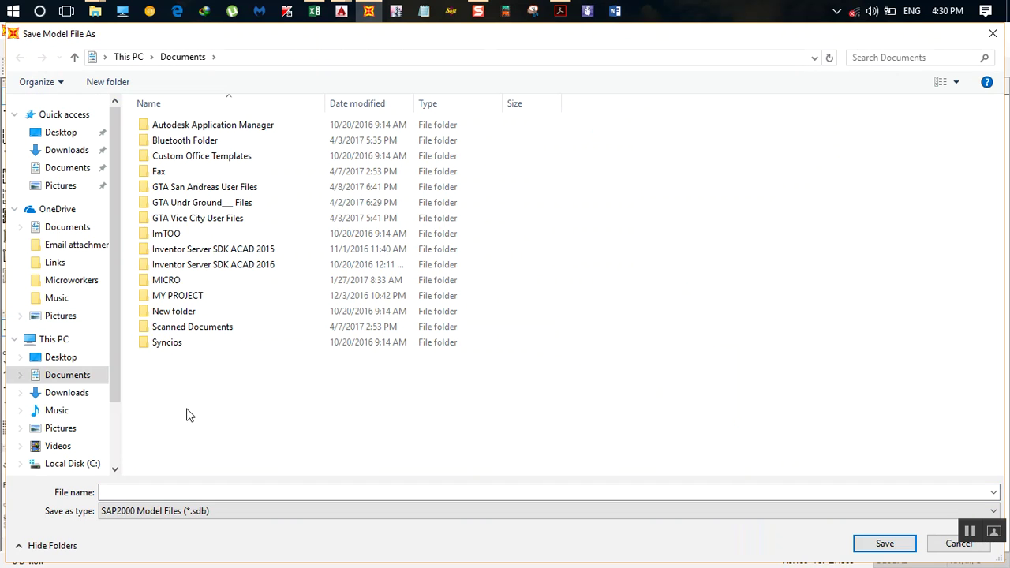
mouse_move(270, 378)
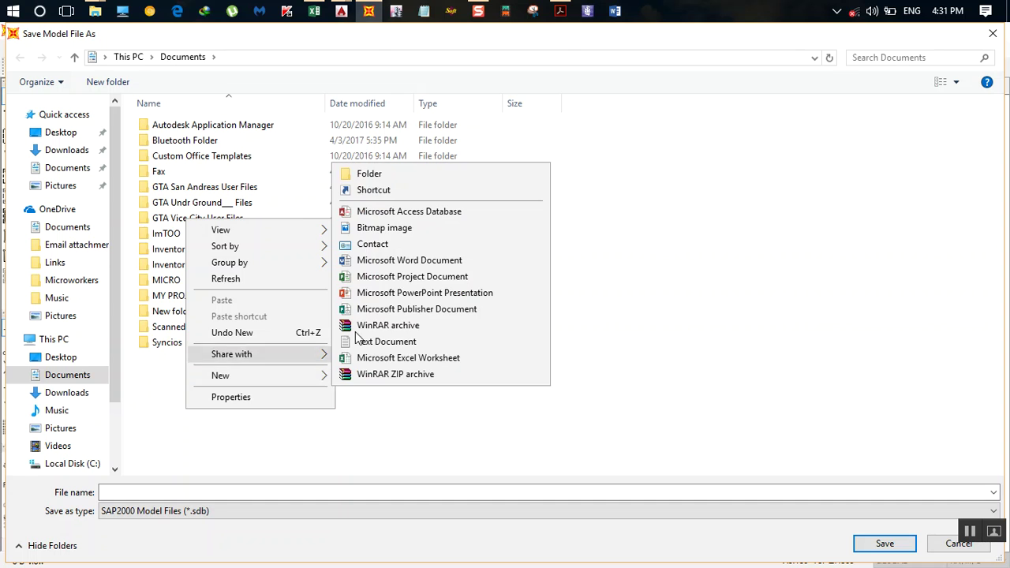
click(379, 177)
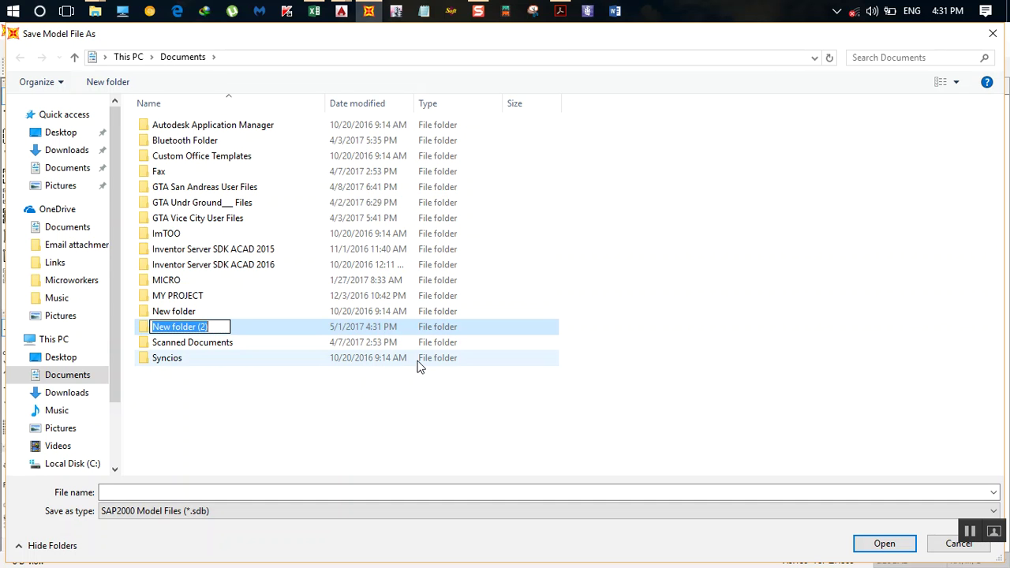
text(sap fILE)
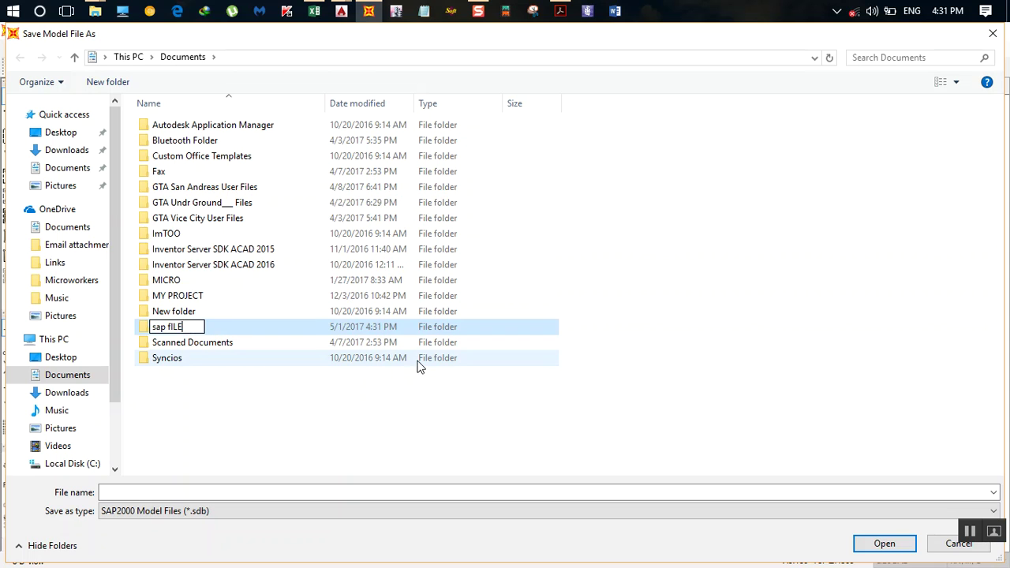
text(S)
key(Return)
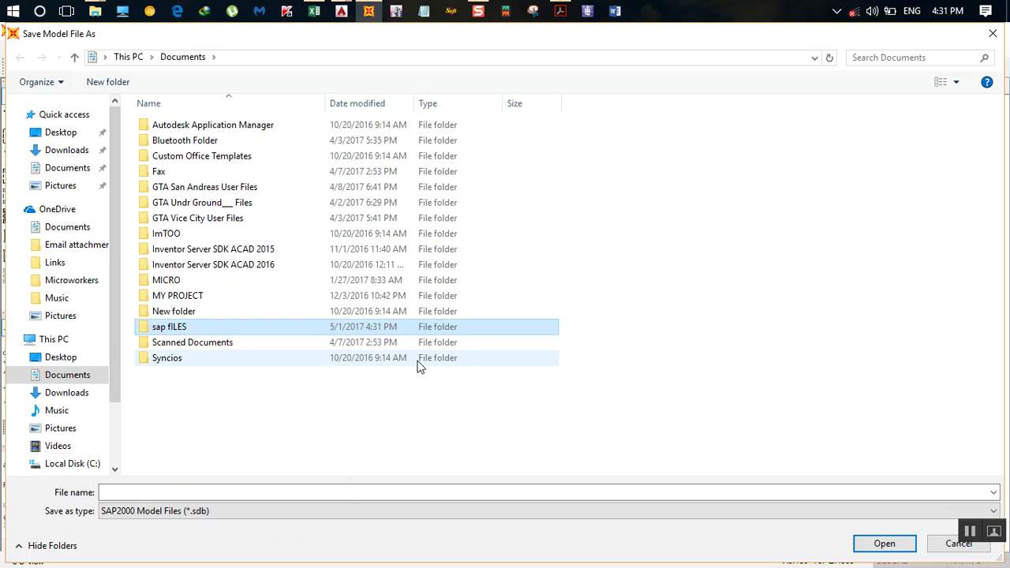
- Save the model as "bEAM" inside the sap fILES folder so the analysis runs
double_click(240, 330)
click(232, 491)
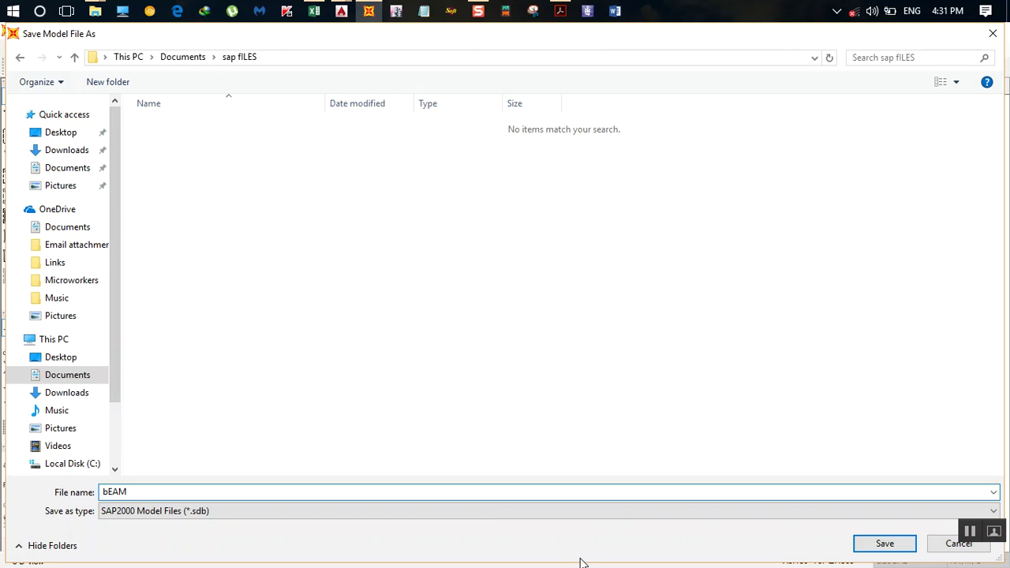
text(bEAM)
click(908, 549)
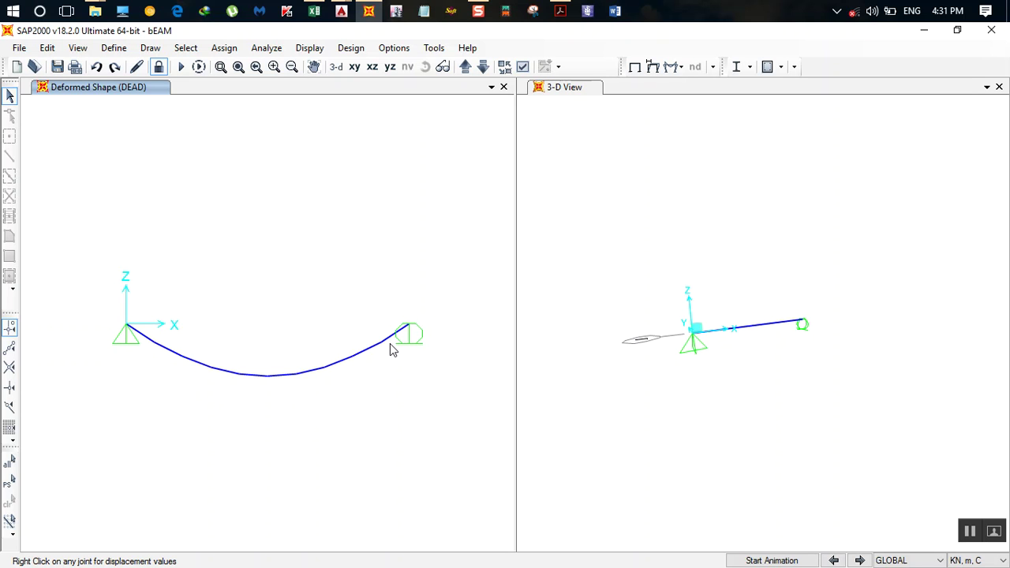
- Play the animation of the beam's DEAD load deformed shape and stop it
click(770, 562)
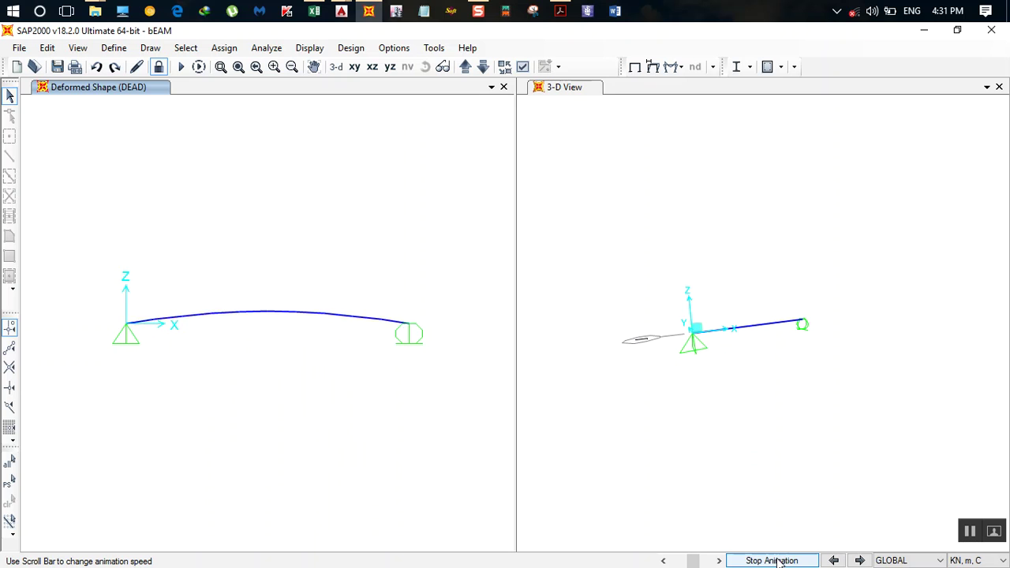
click(779, 560)
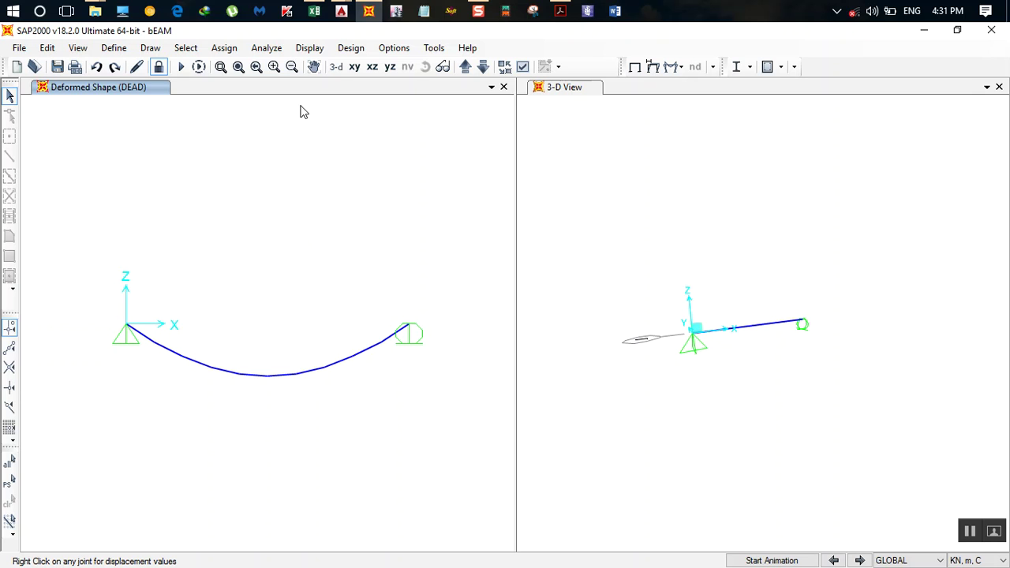
- Display the beam's Shear 2-2 frame force diagram for the DEAD case, first filled and then with values shown
click(315, 53)
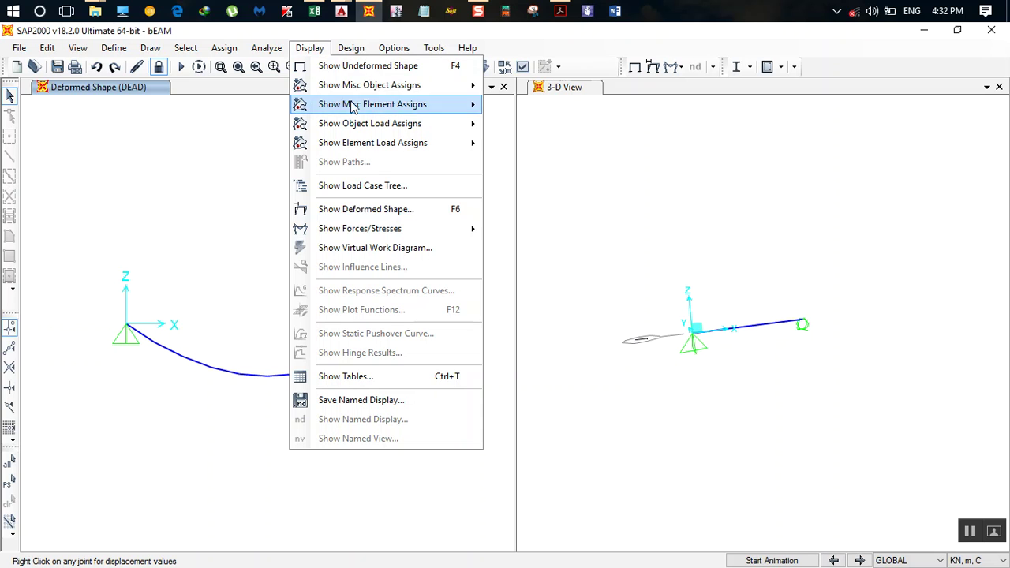
mouse_move(403, 230)
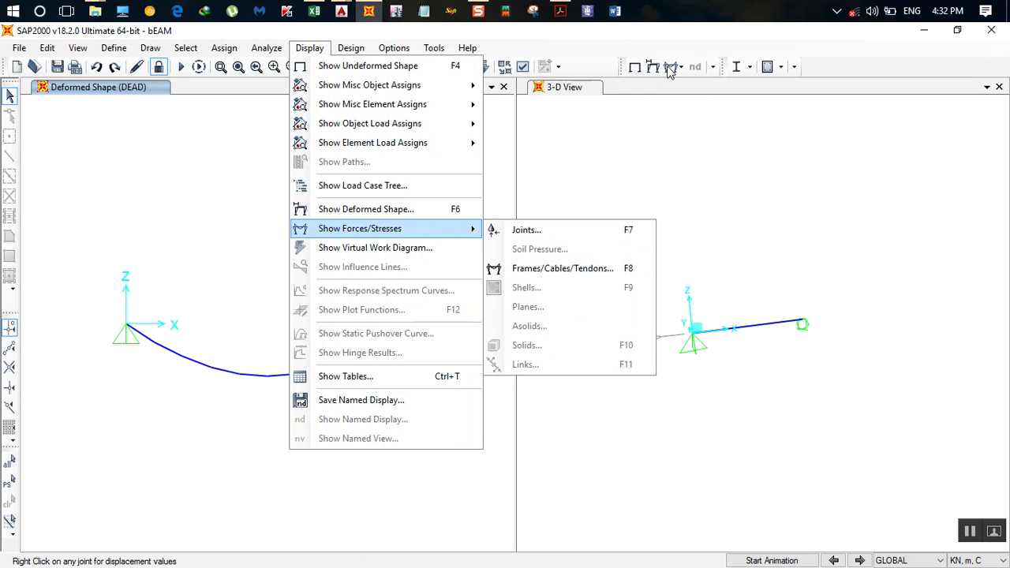
click(573, 272)
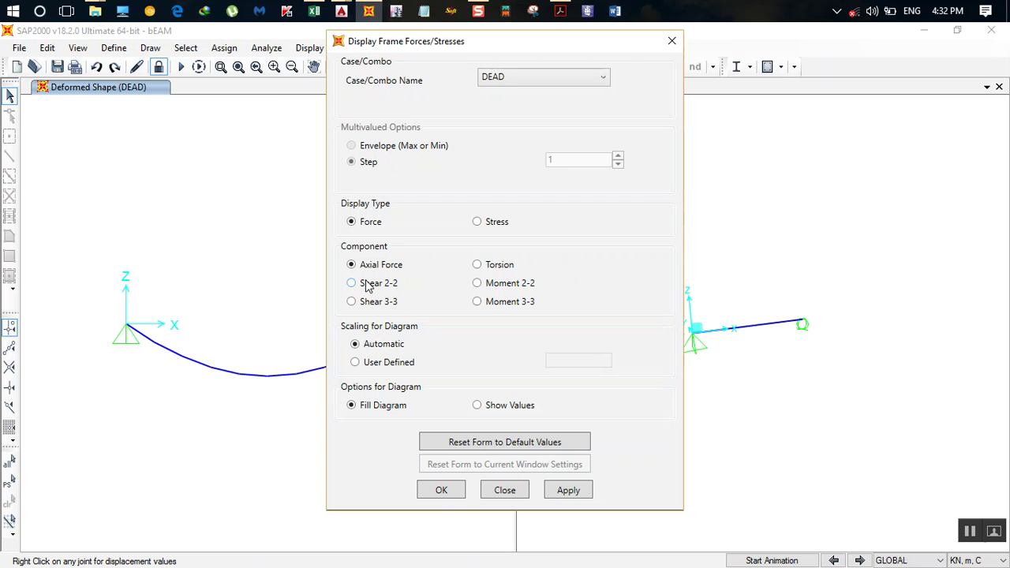
click(522, 78)
click(523, 78)
drag(534, 46, 621, 58)
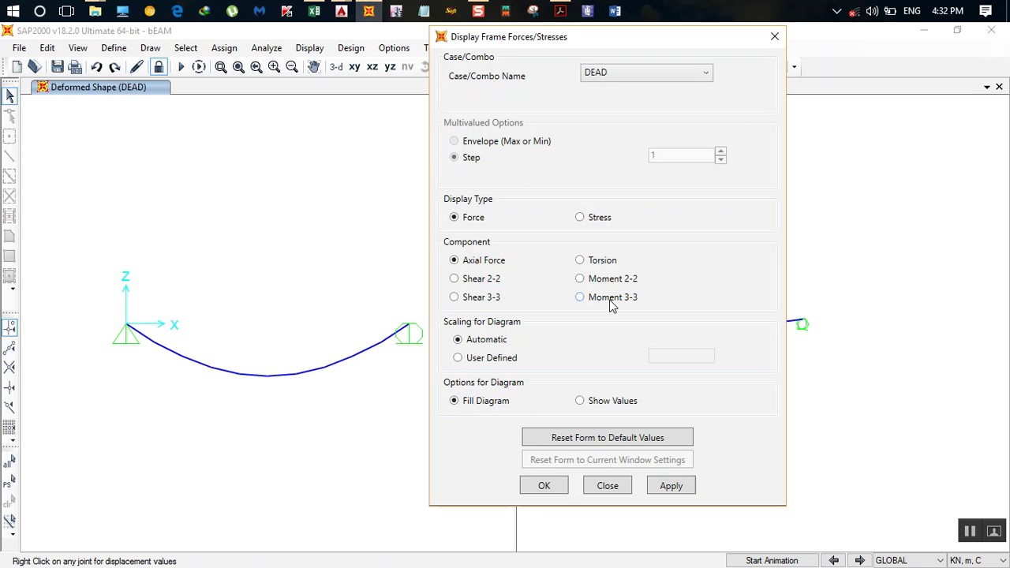
click(471, 284)
click(670, 487)
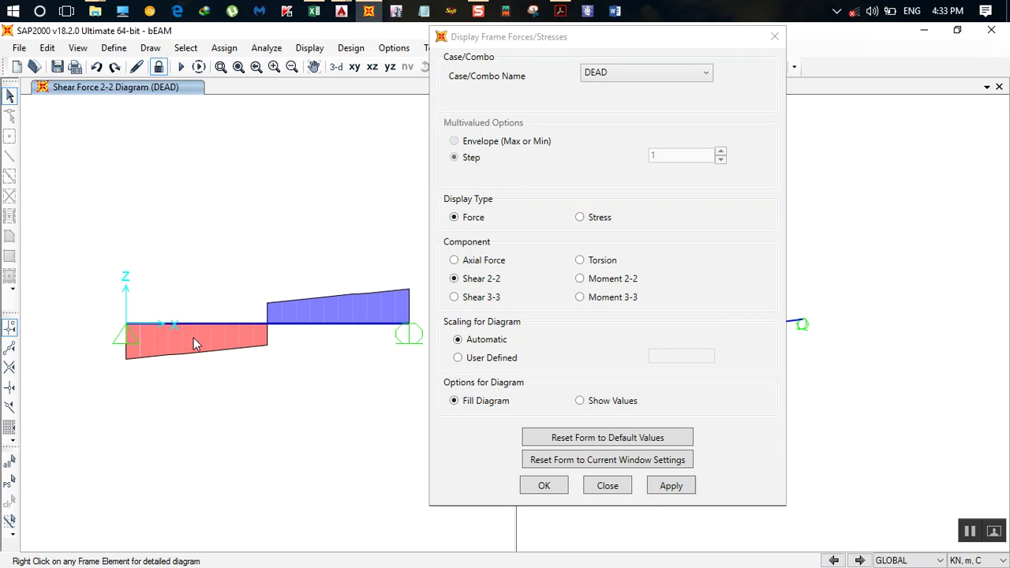
click(580, 402)
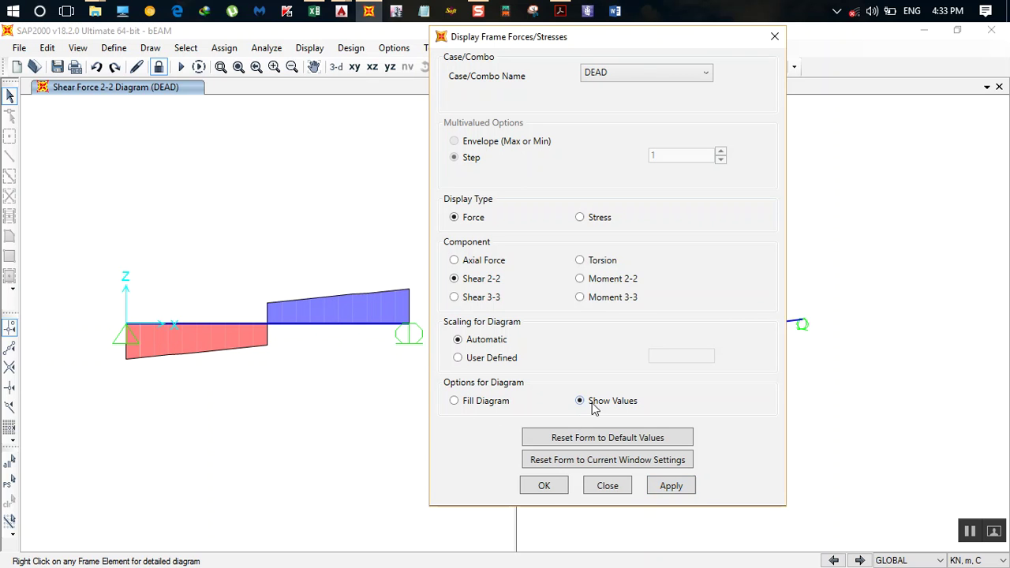
click(672, 487)
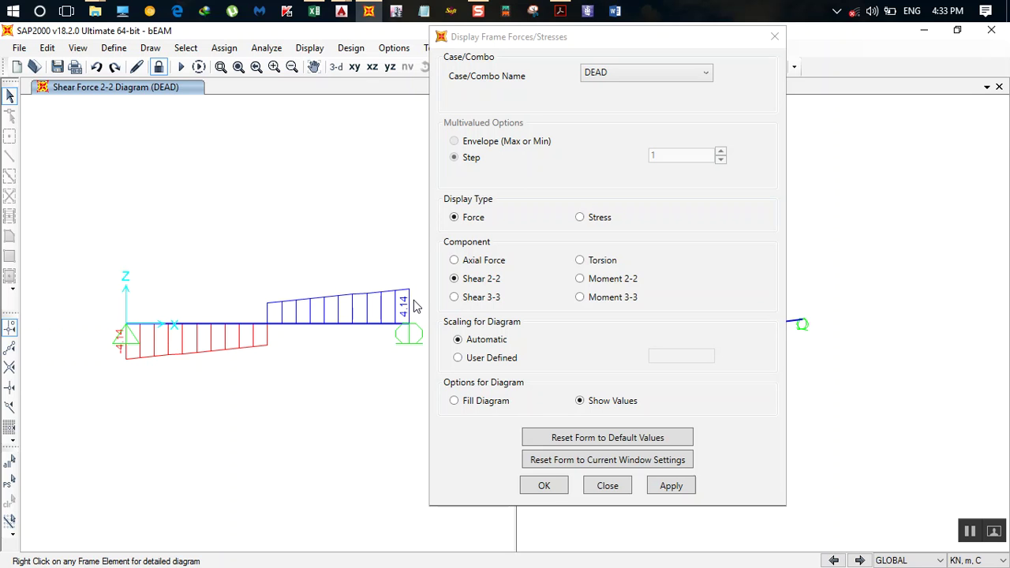
- Display the beam's Moment 3-3 diagram for the DEAD case with values shown, and close the frame forces dialog
click(591, 302)
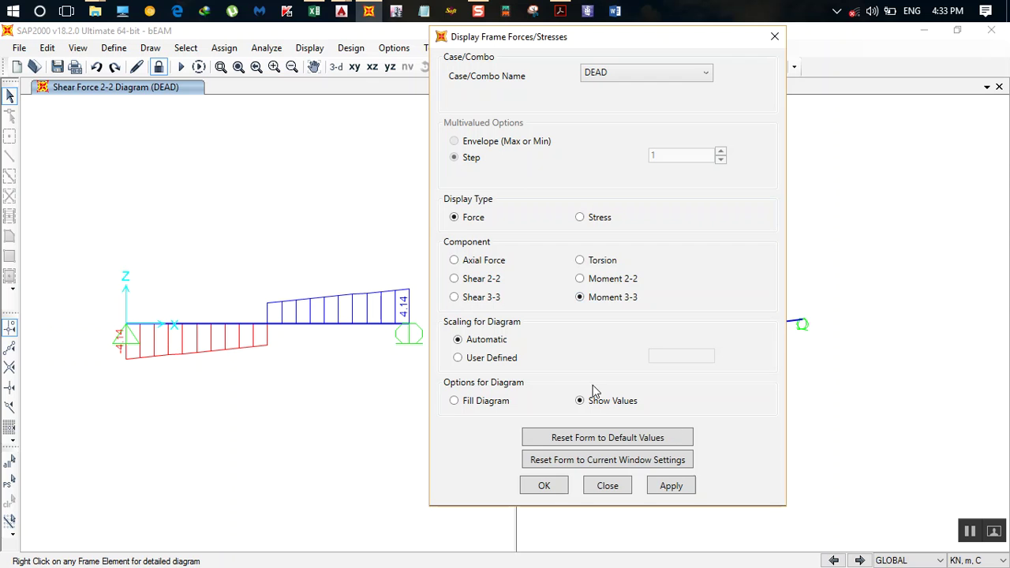
click(671, 486)
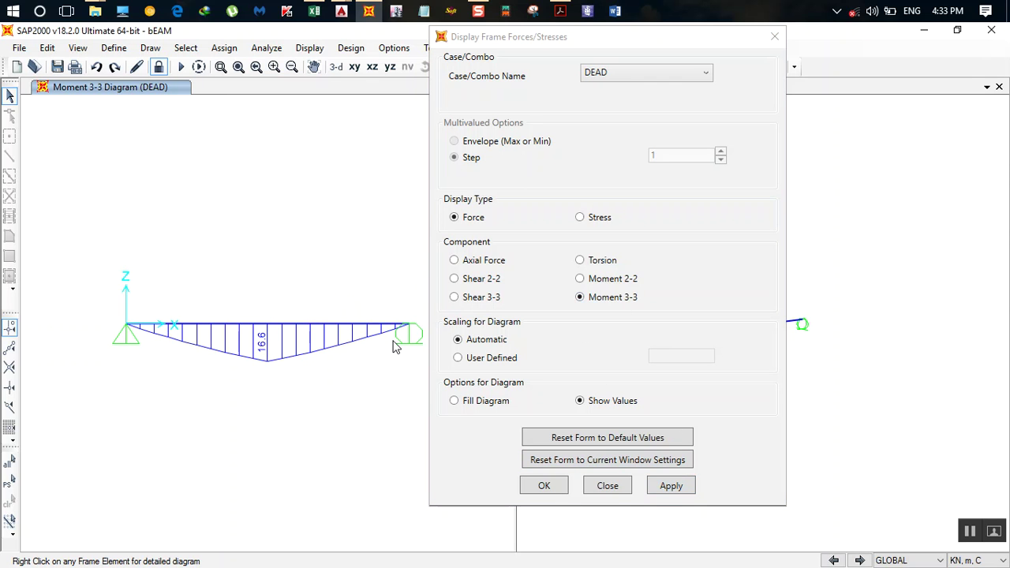
drag(652, 49, 692, 62)
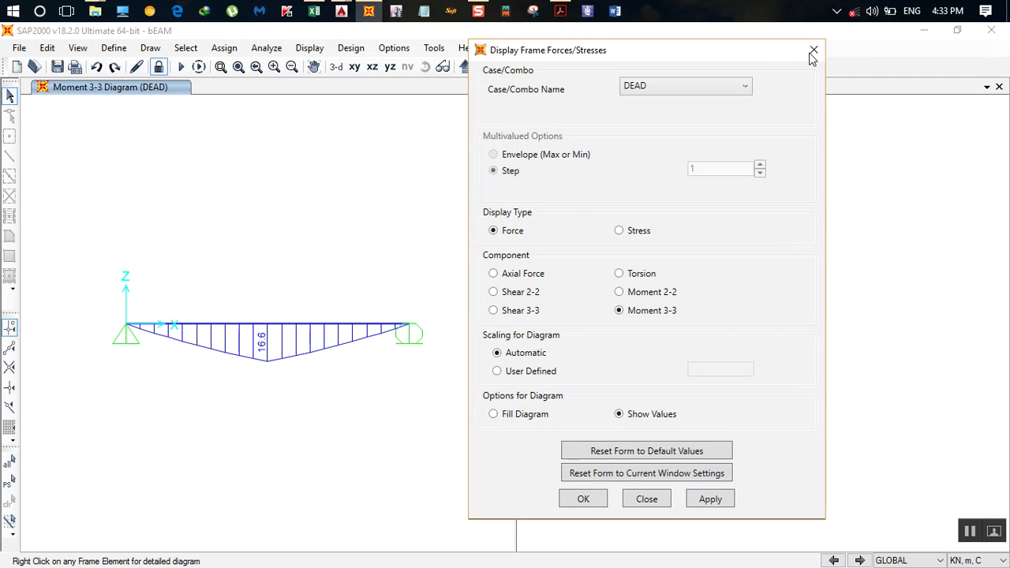
click(813, 49)
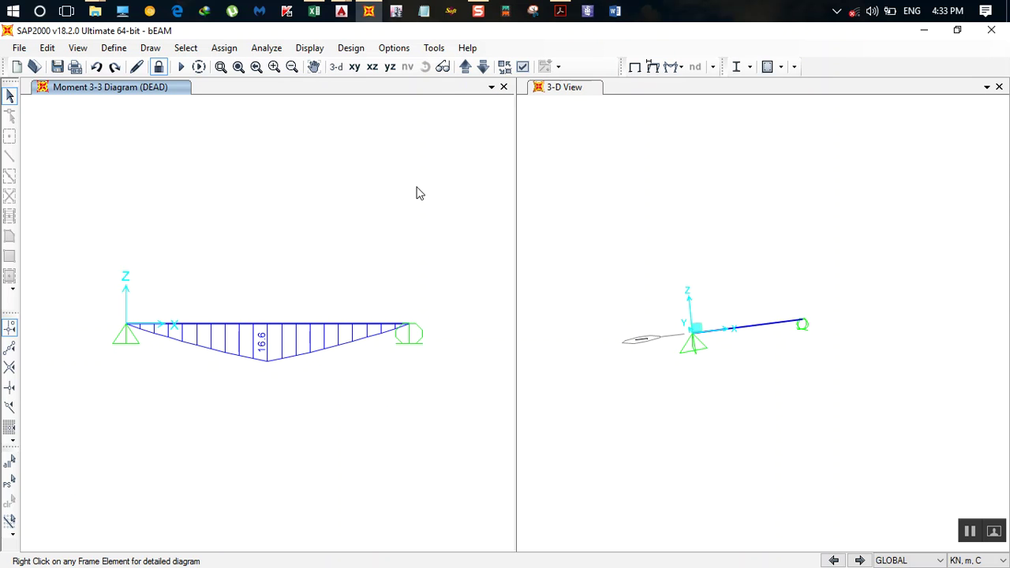